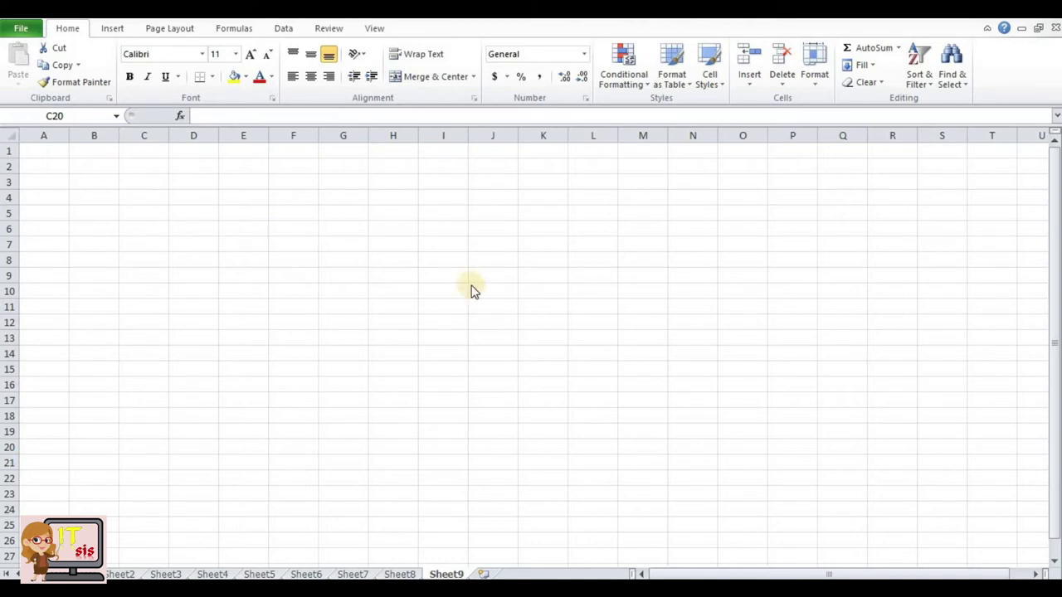
Enter =RANDBETWEEN(50,100) in A1 of Sheet9 to generate a random mark, such as 95.
left_click(40, 150)
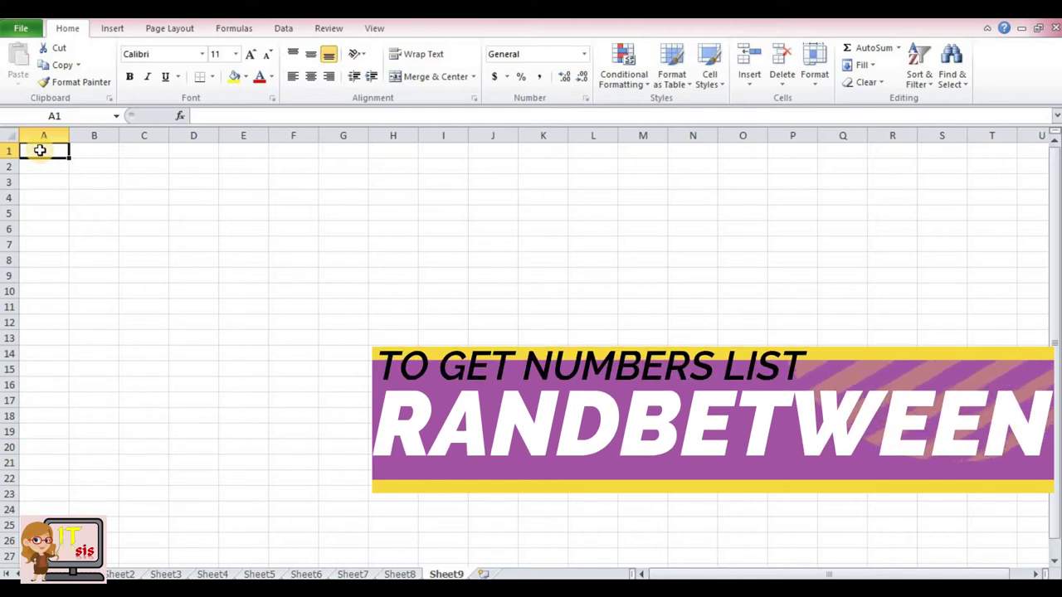
type("=")
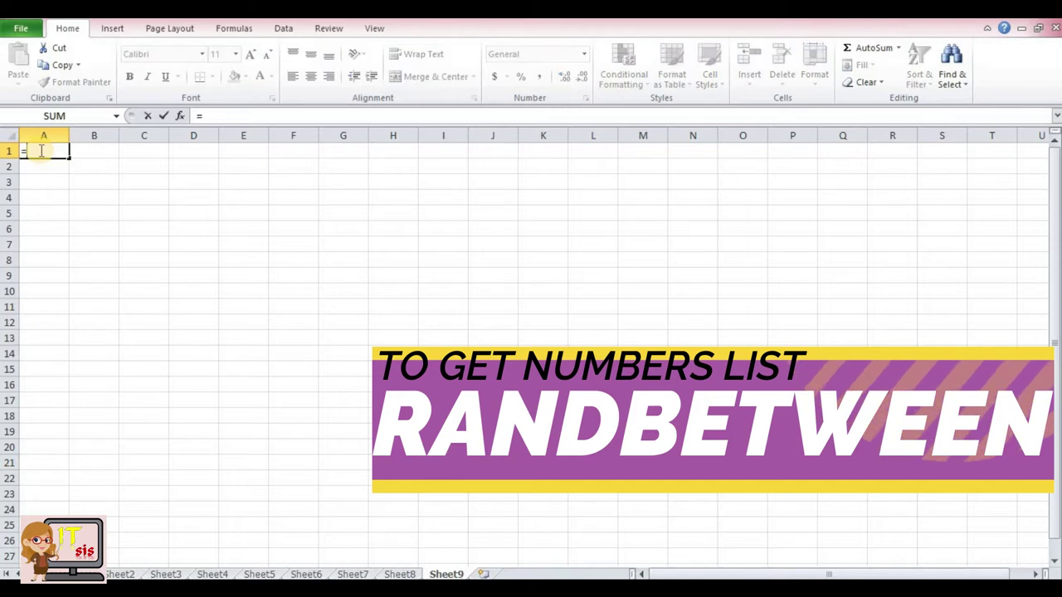
type("R")
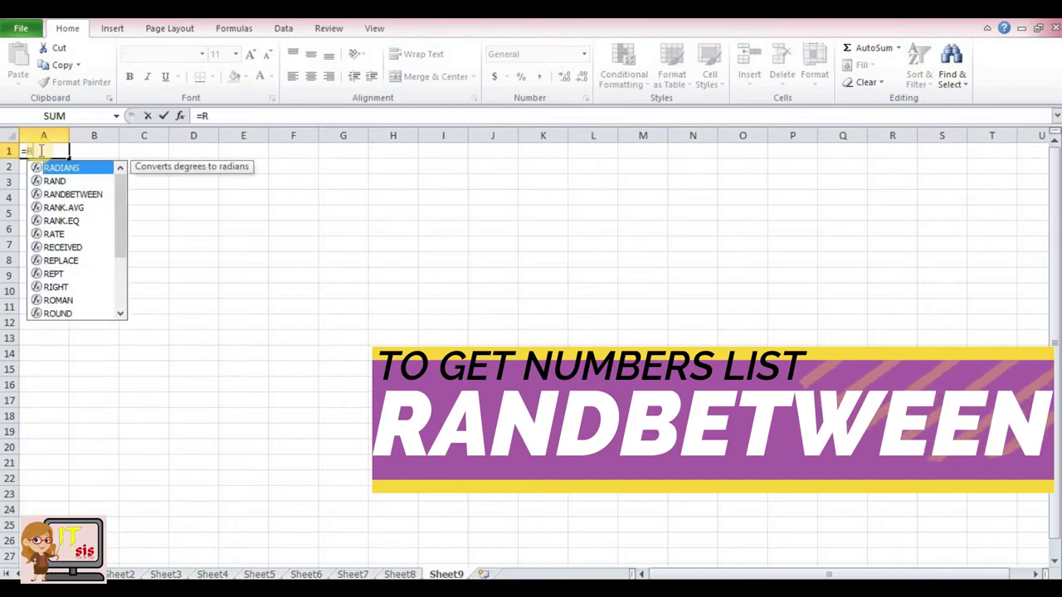
type("AND")
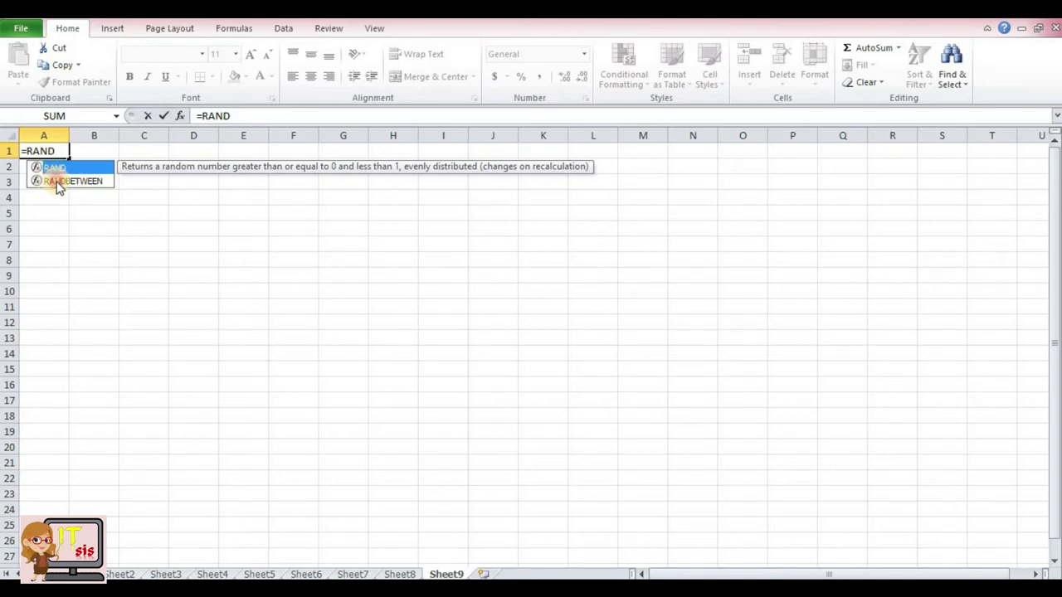
double_click(54, 182)
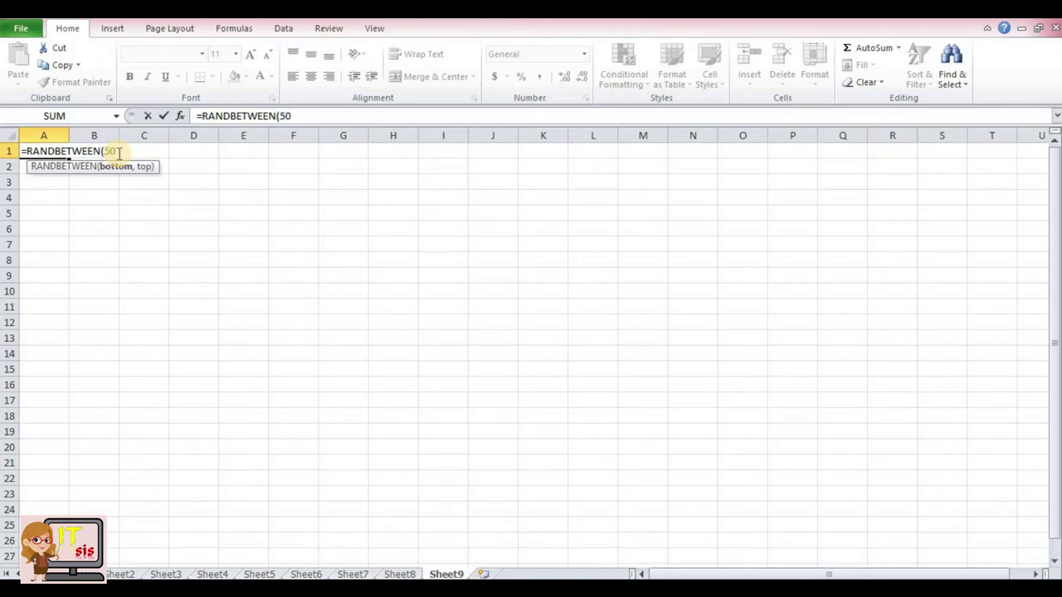
type(",")
type("100")
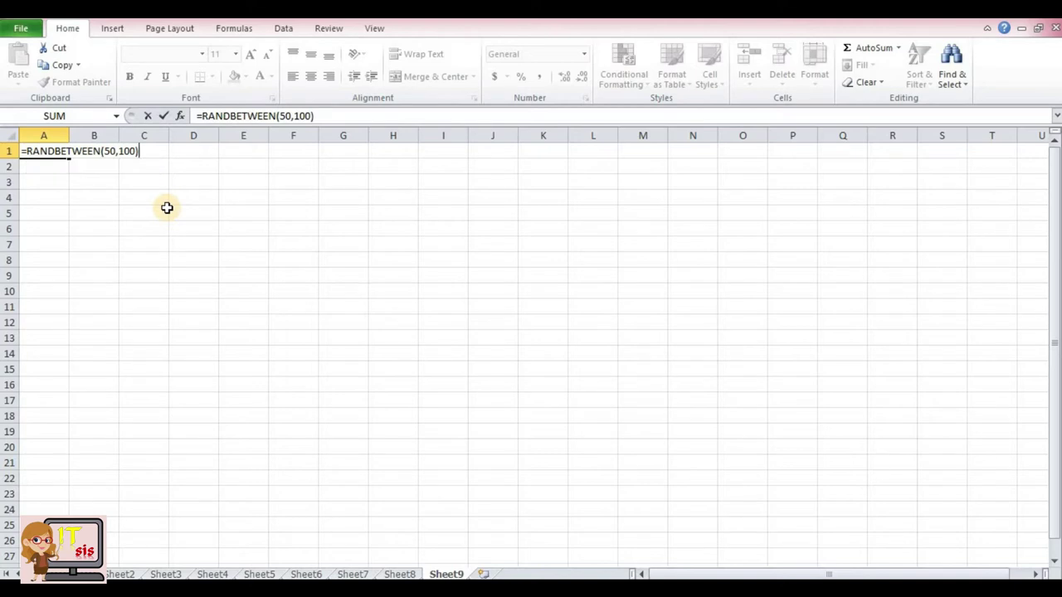
key("Return")
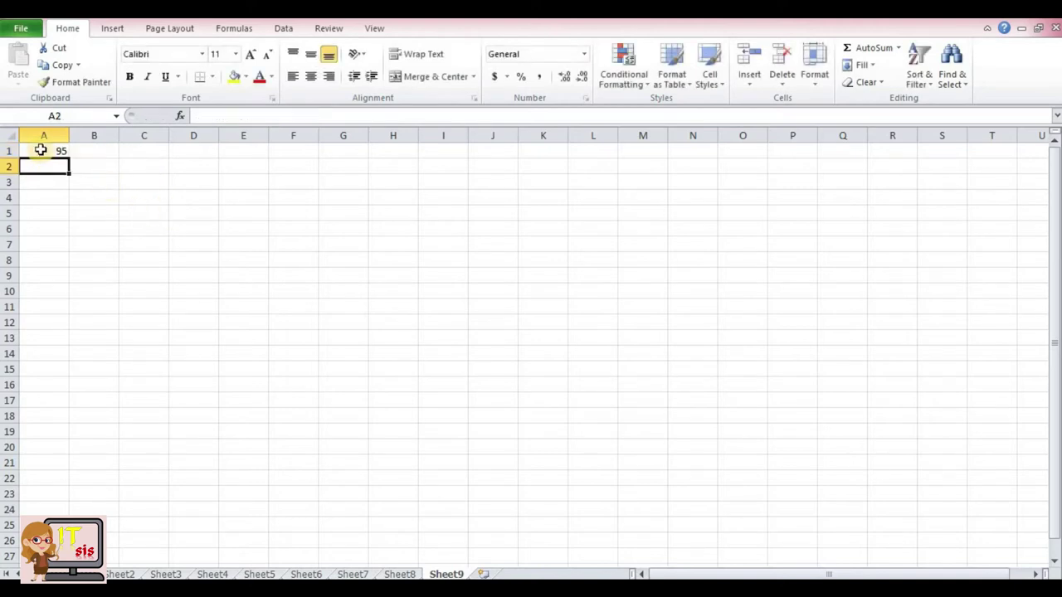
Fill the RANDBETWEEN formula from A1 down to A13 and across toward column F.
left_click(41, 150)
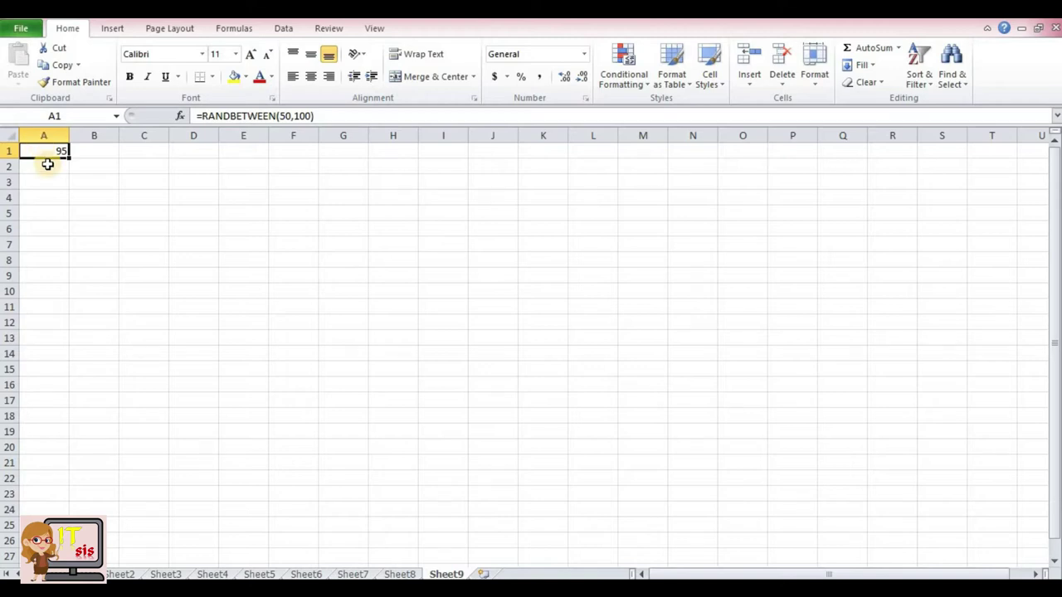
left_click_drag(68, 157, 67, 342)
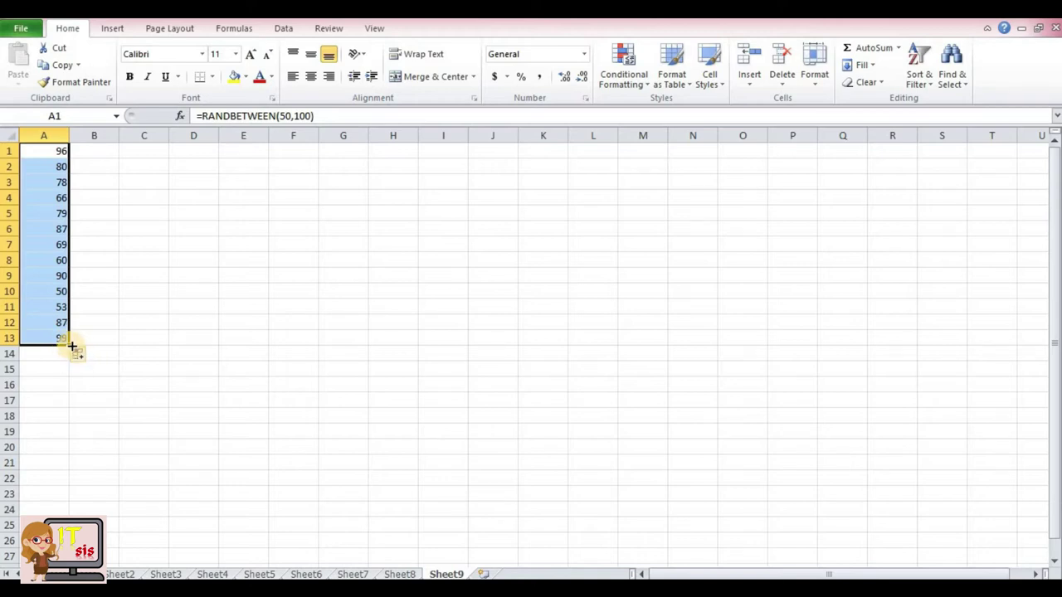
left_click_drag(71, 345, 294, 340)
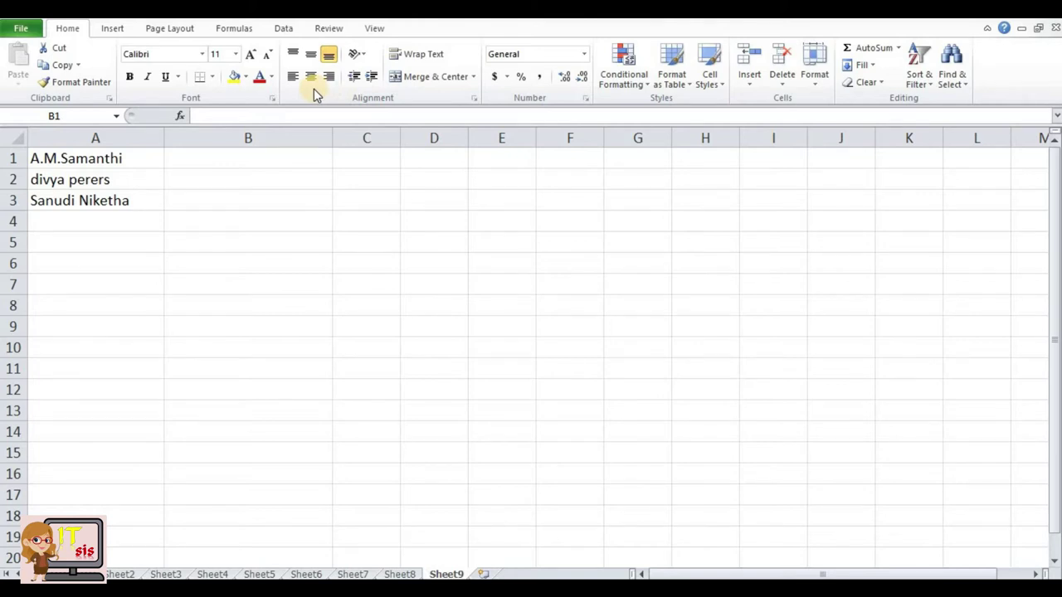
Enter =UPPER(A1) in B1 and copy it down to B3 to capitalise the names.
left_click(248, 160)
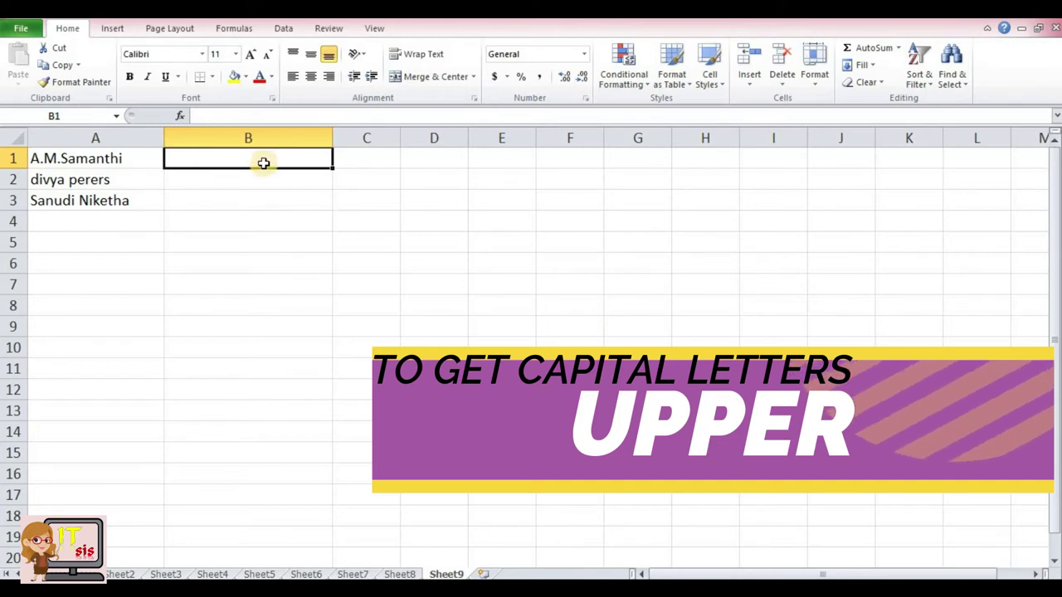
type("=")
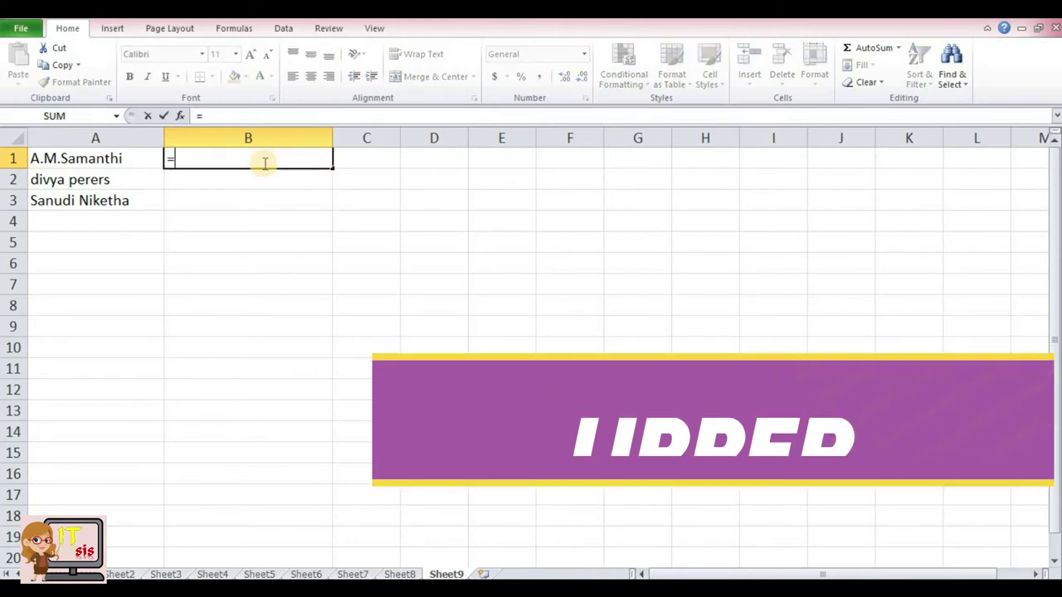
type("upper")
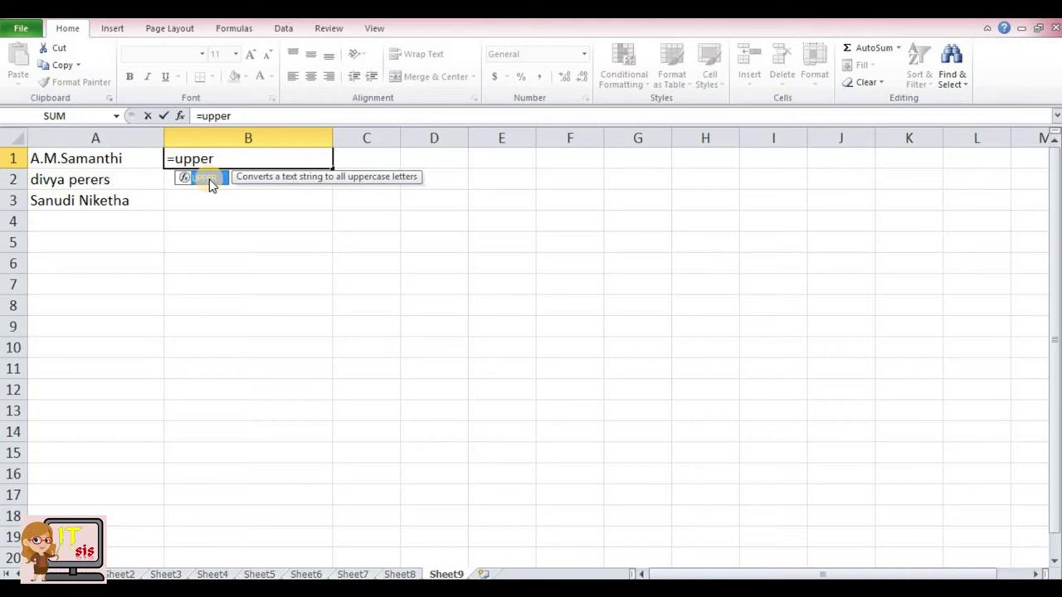
type("(")
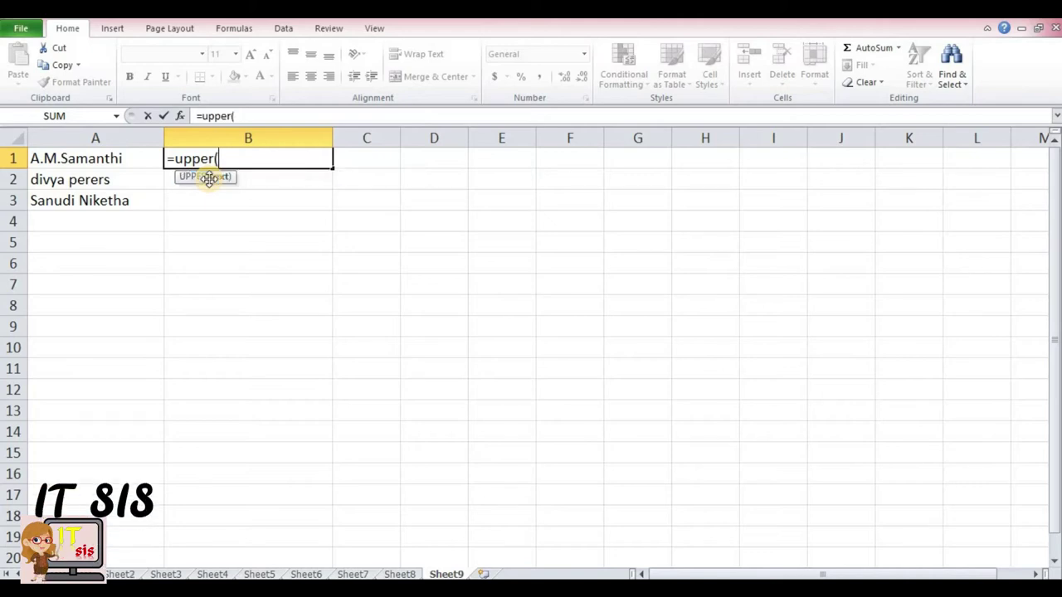
left_click(125, 160)
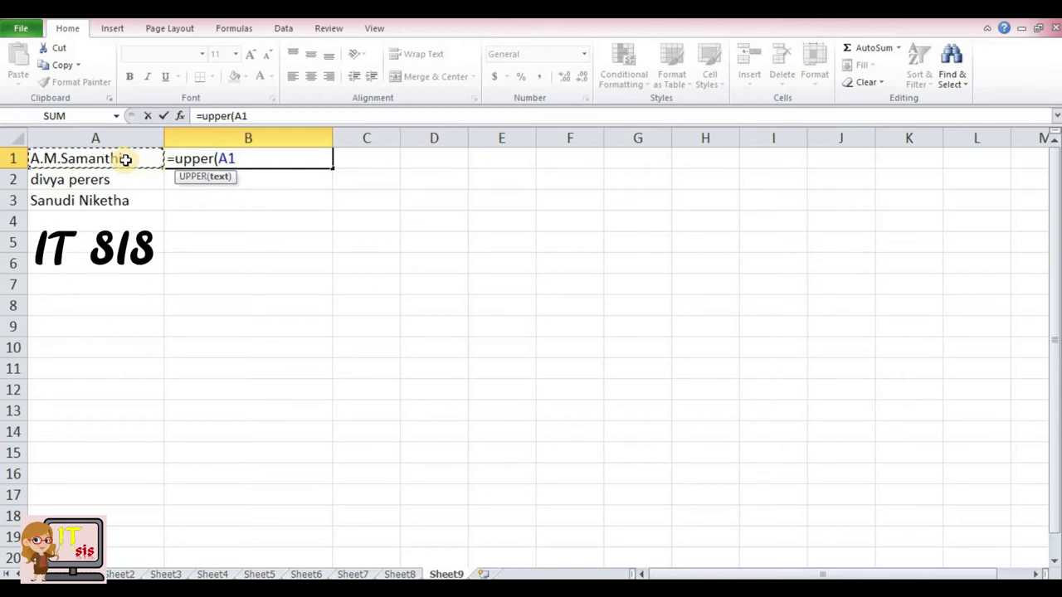
type(")")
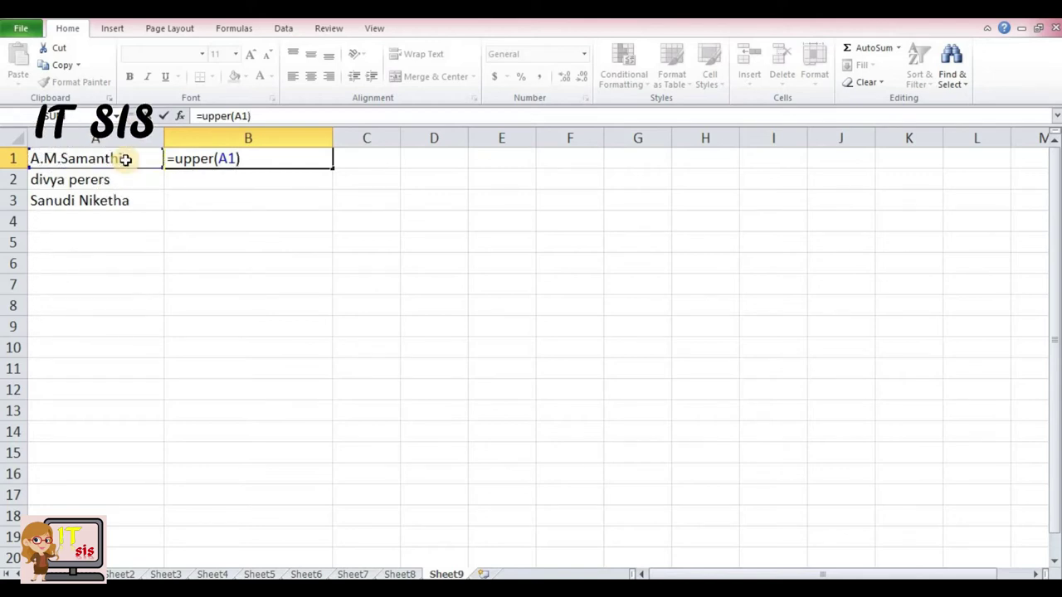
key("Return")
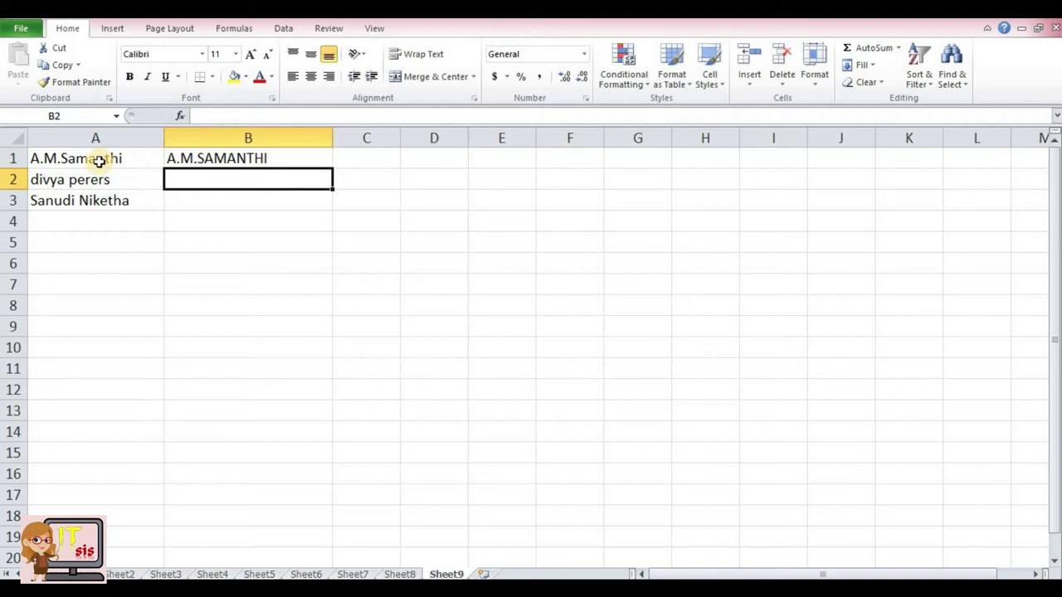
left_click(99, 161)
left_click(191, 163)
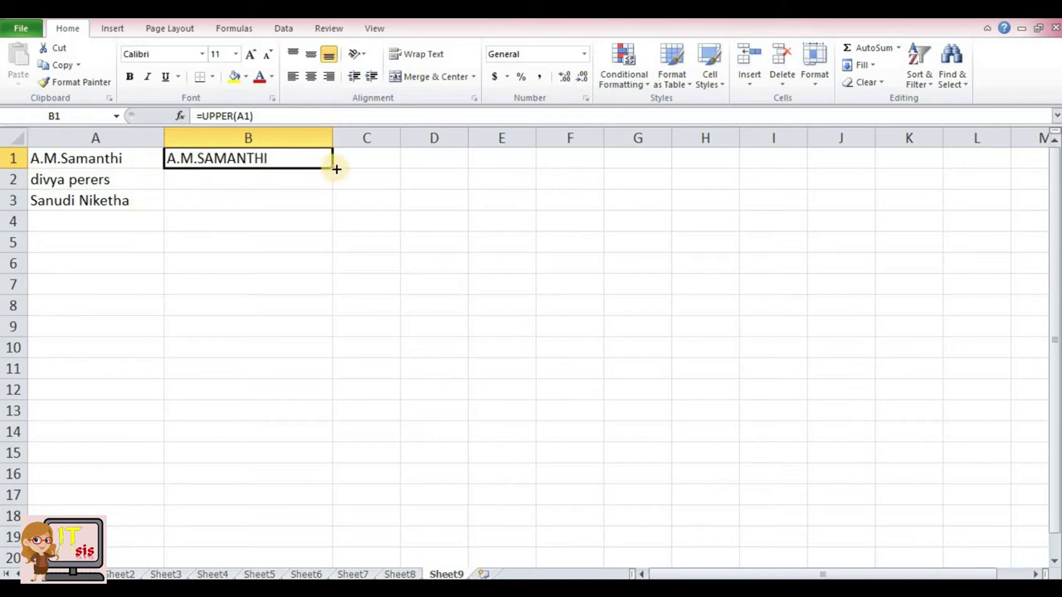
left_click_drag(334, 179, 335, 208)
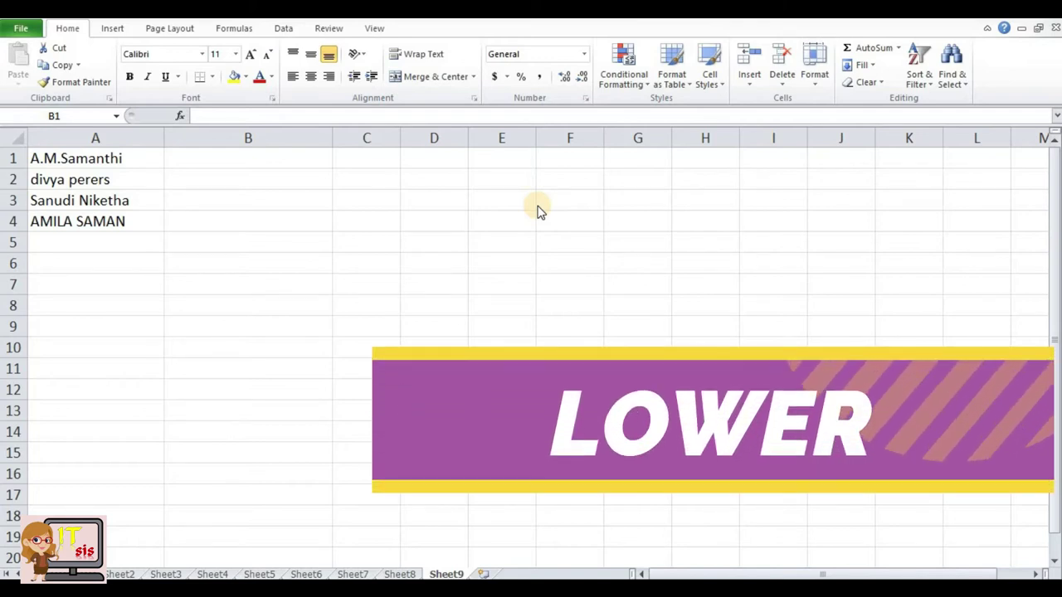
Enter =LOWER(A1) in B1 and copy it down to B4 for lowercase names.
left_click(235, 153)
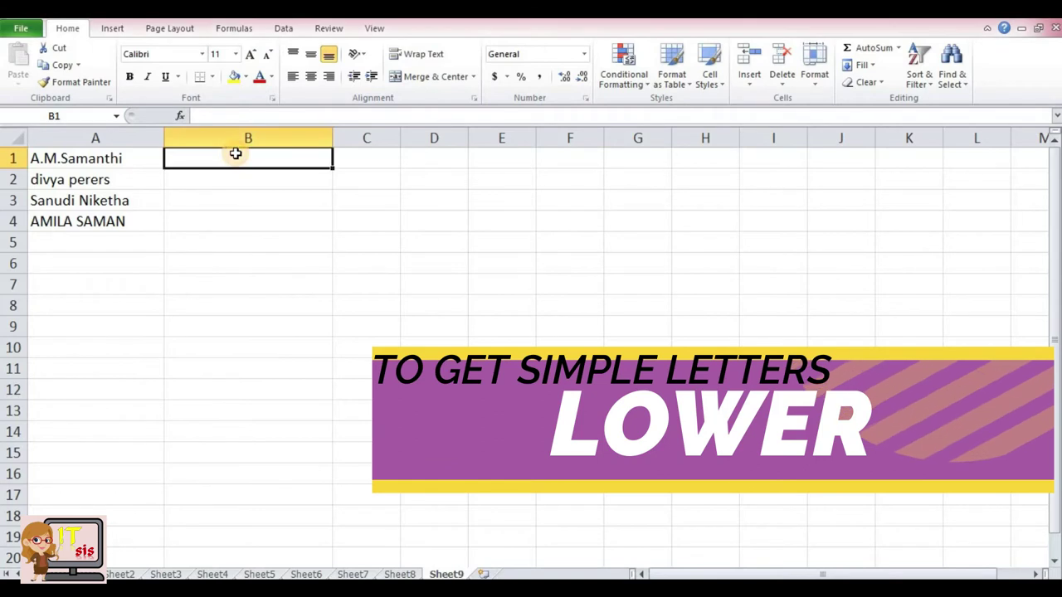
type("=")
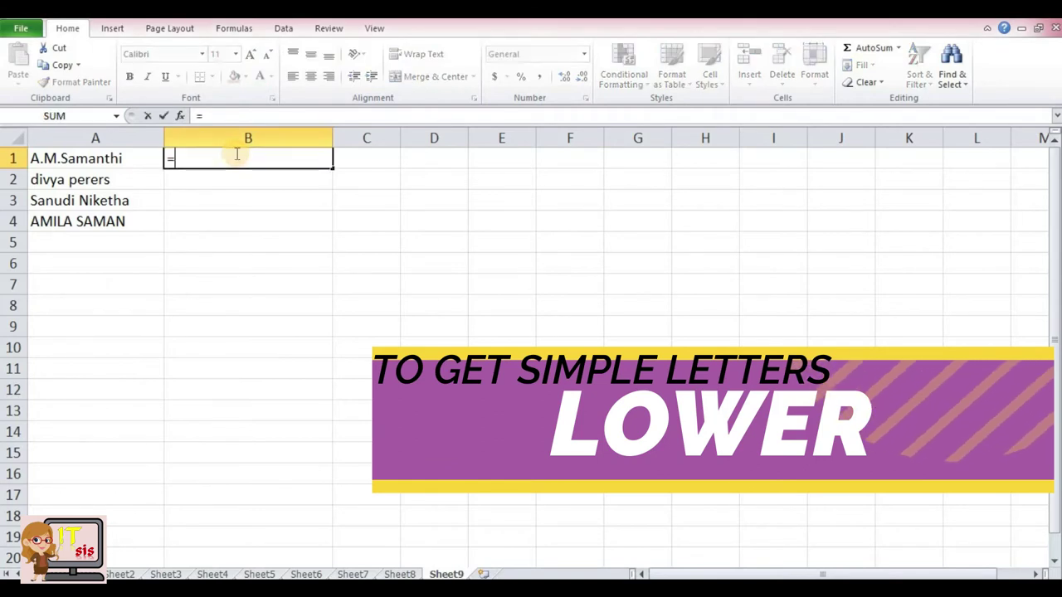
type("L")
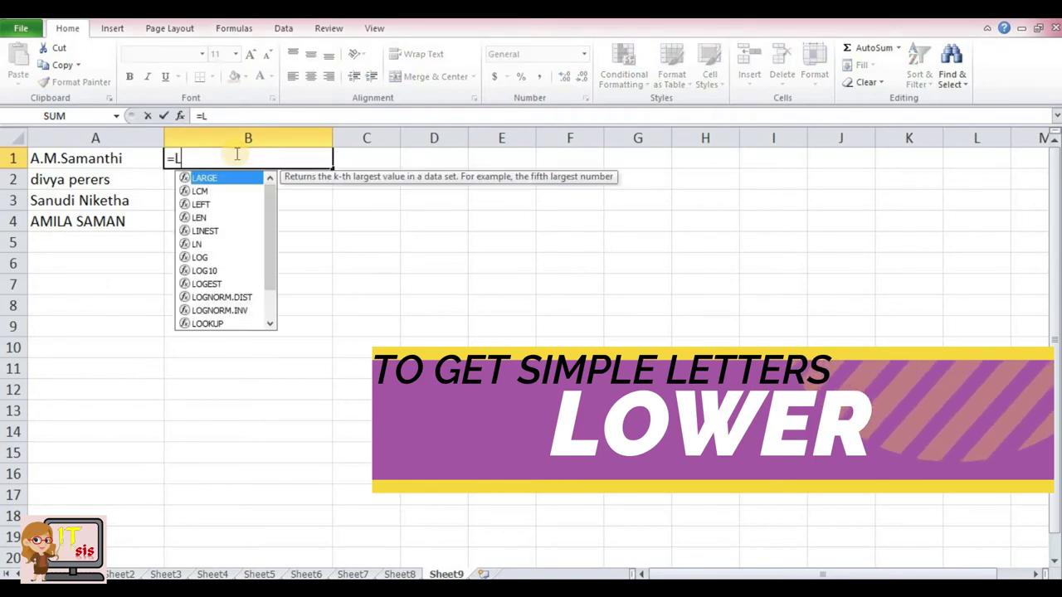
type("OW")
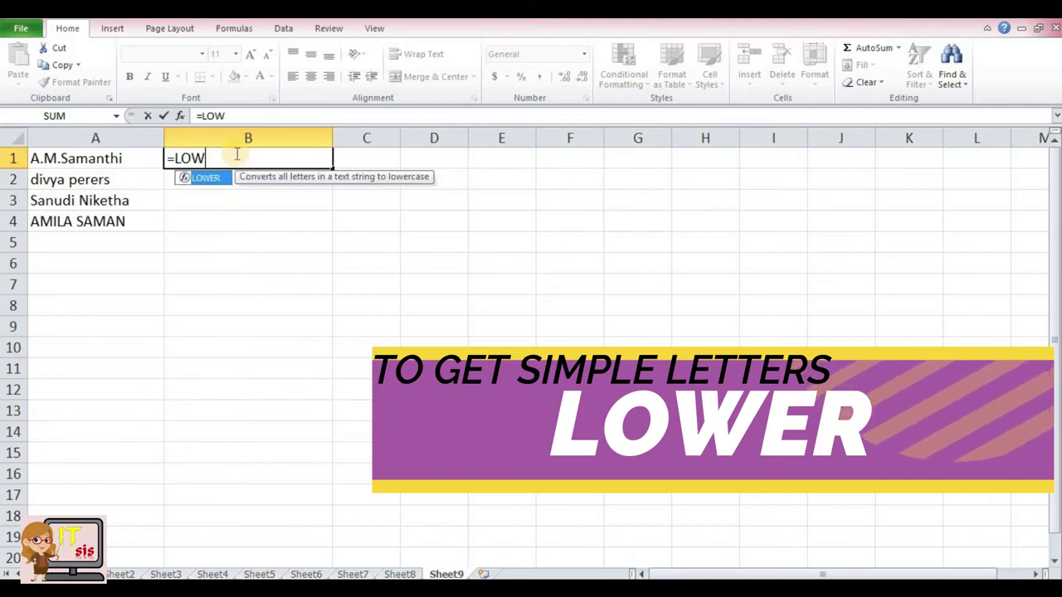
type("ER")
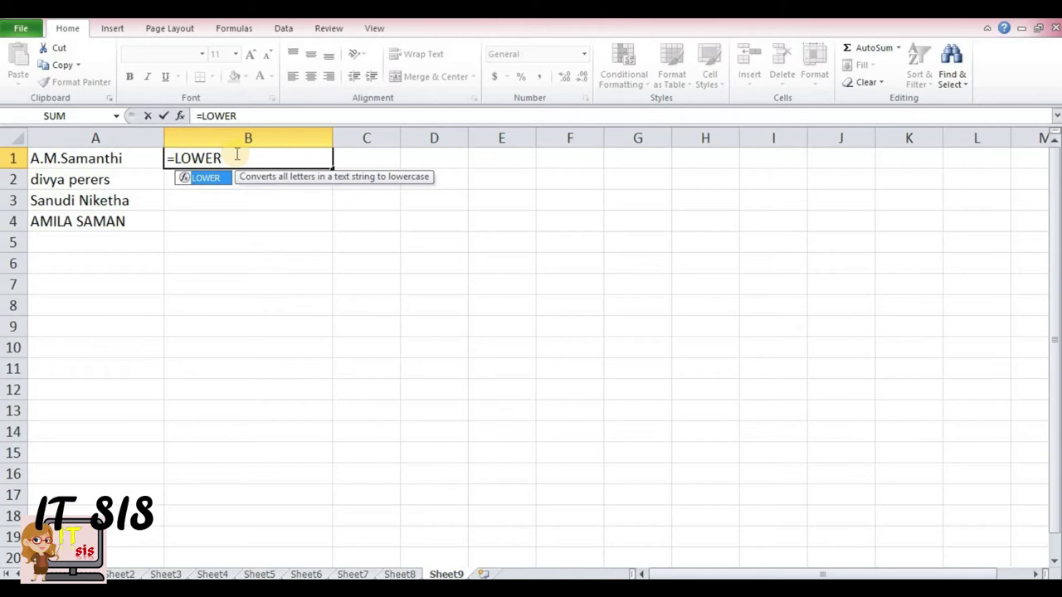
type("(")
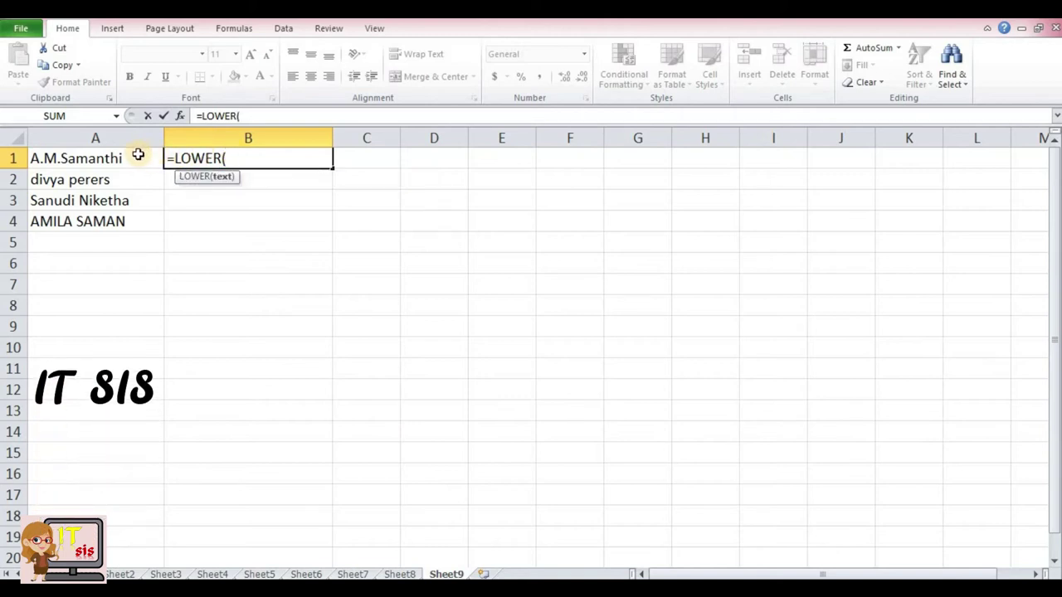
left_click(137, 158)
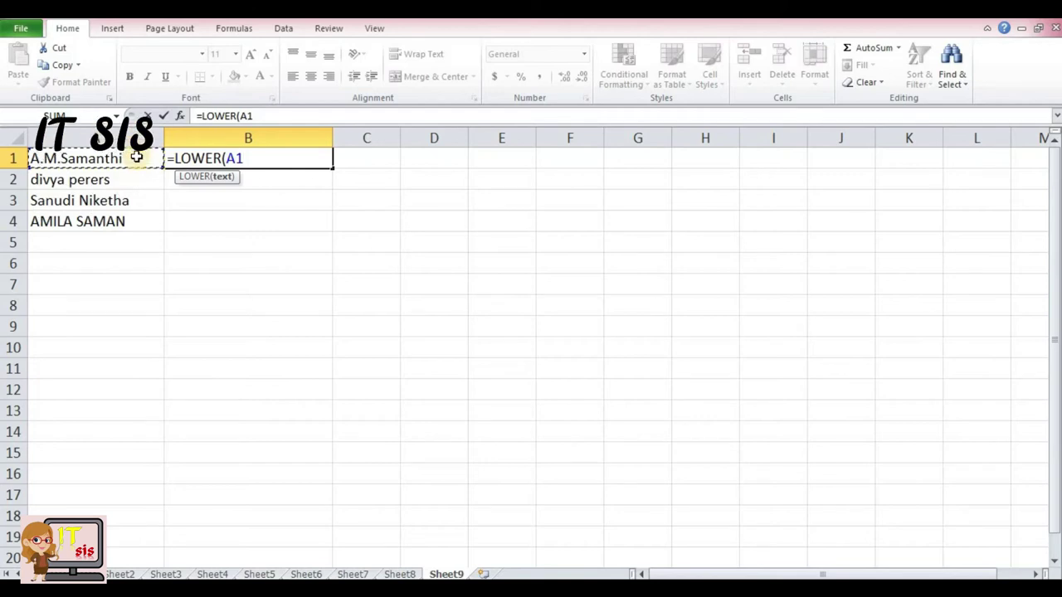
type(")")
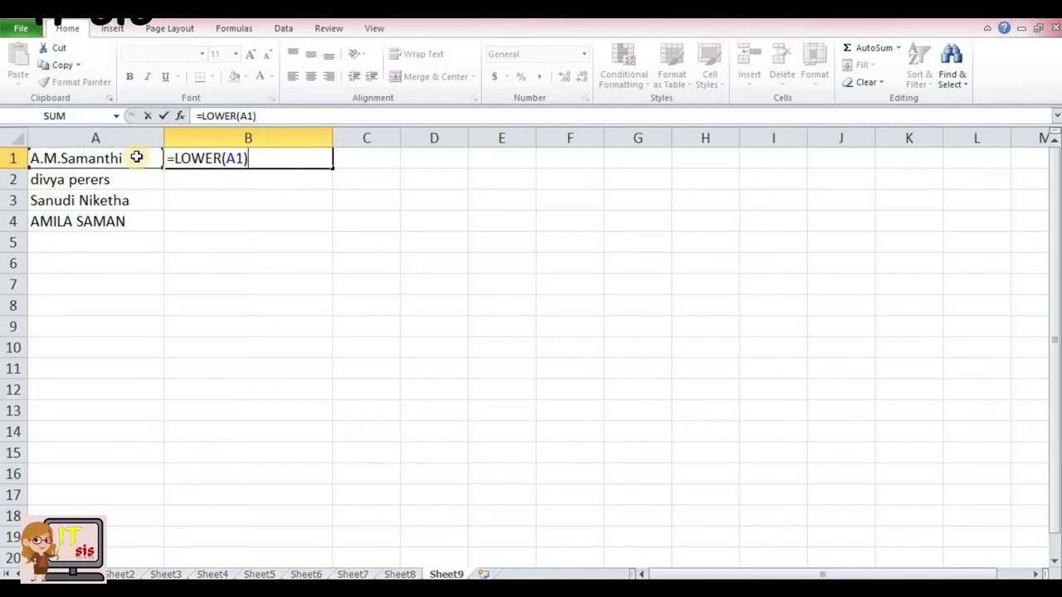
key("Return")
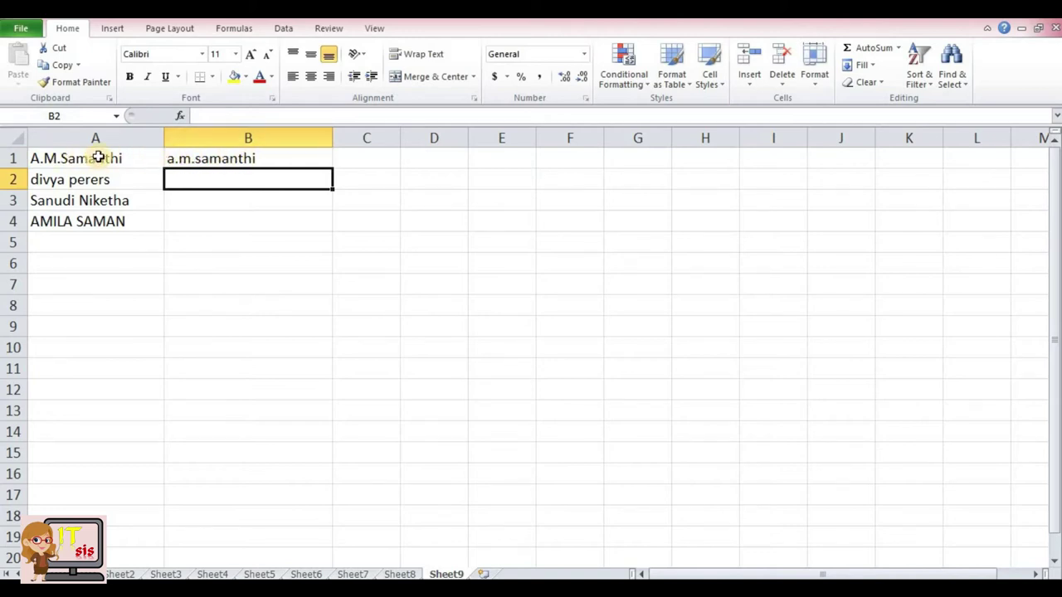
left_click(170, 158)
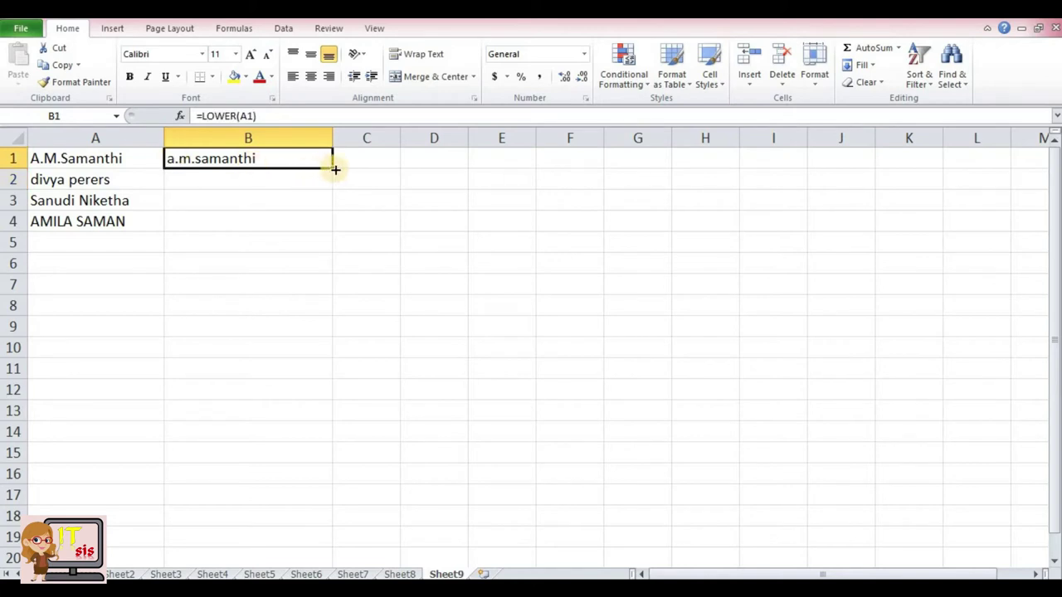
left_click_drag(331, 184, 332, 233)
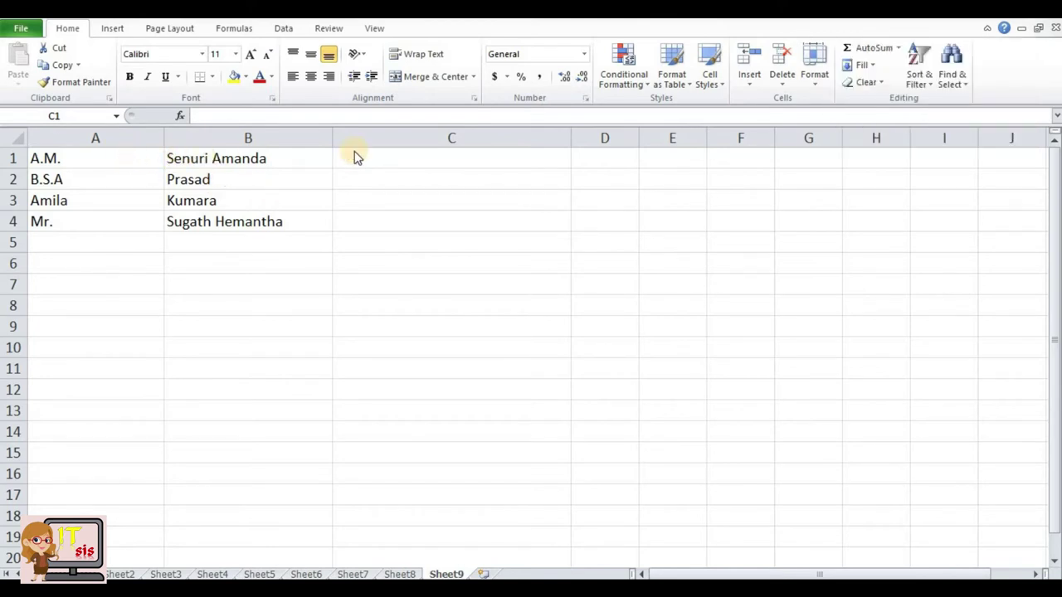
Enter =CONCATENATE(A1,B1) in C1 to join the initials and the name.
left_click(411, 157)
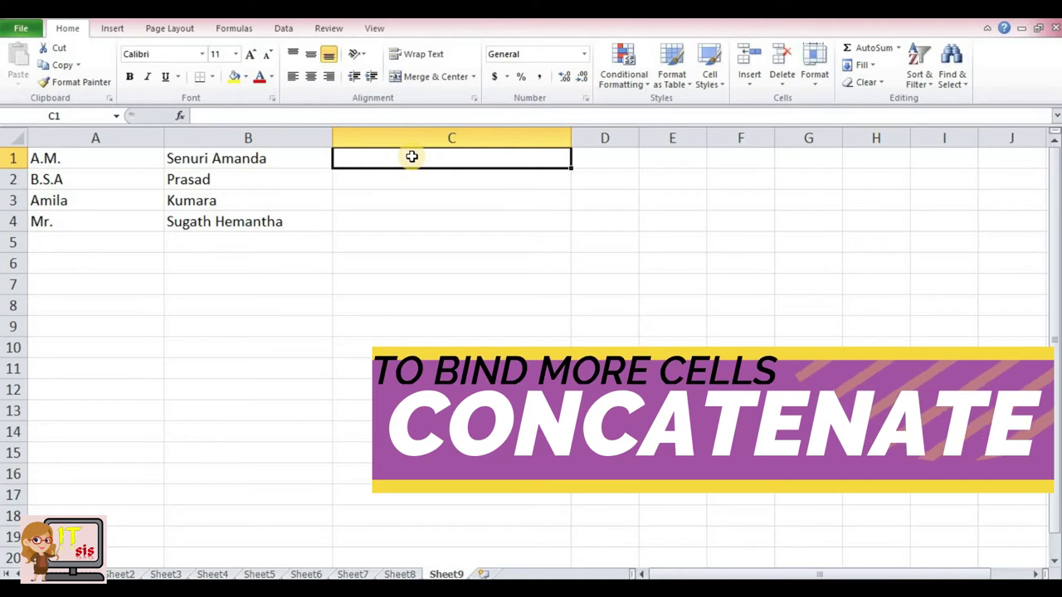
type("=")
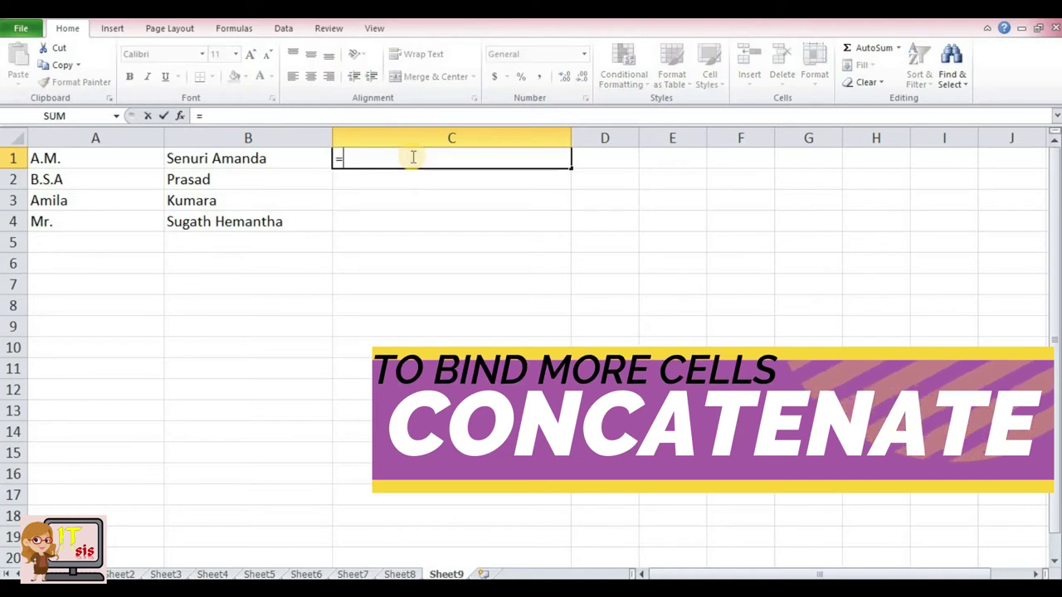
type("CO")
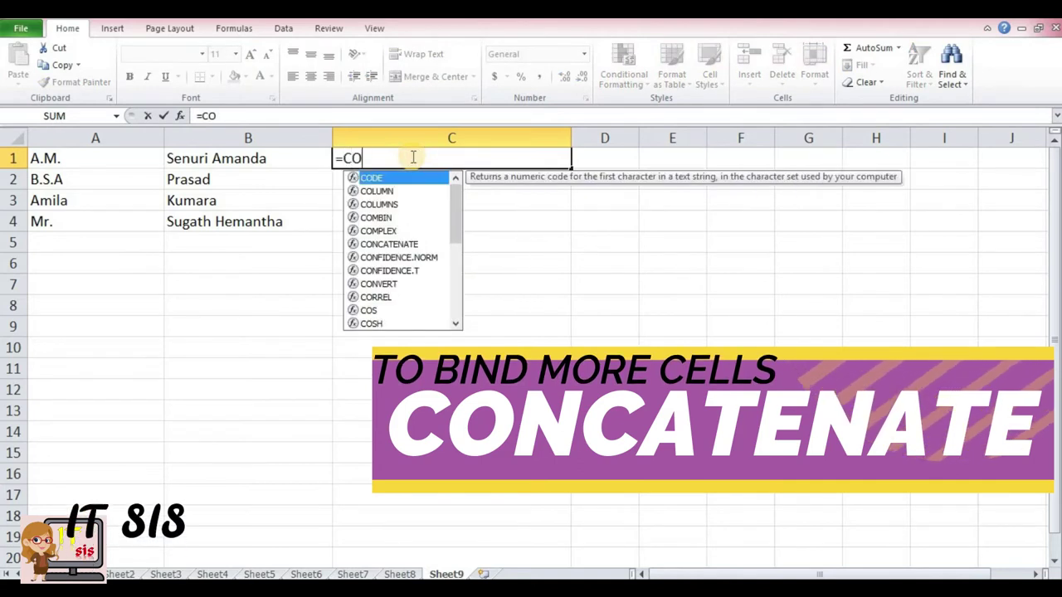
type("N")
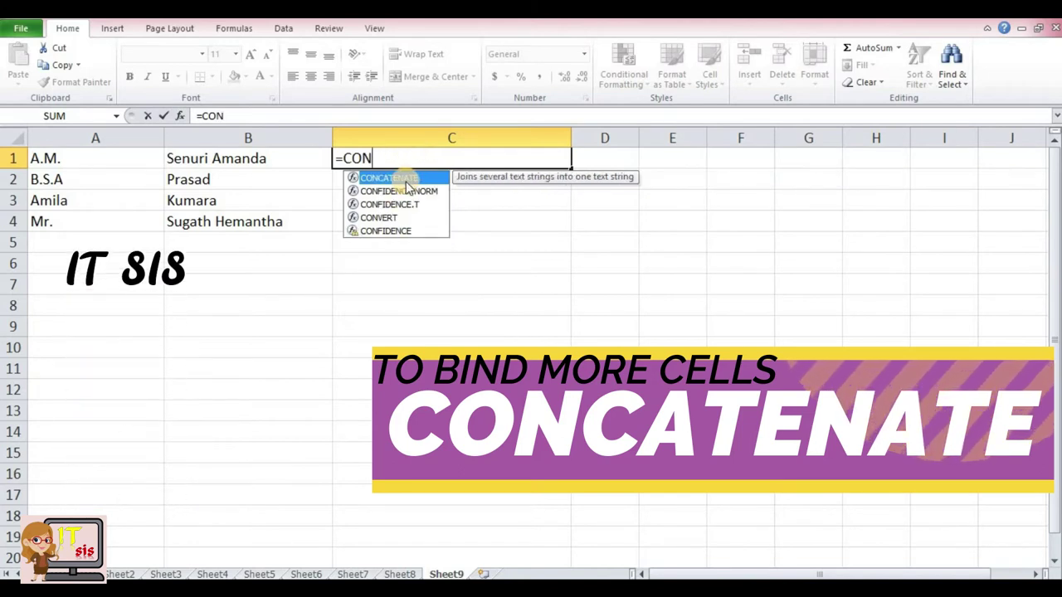
double_click(378, 174)
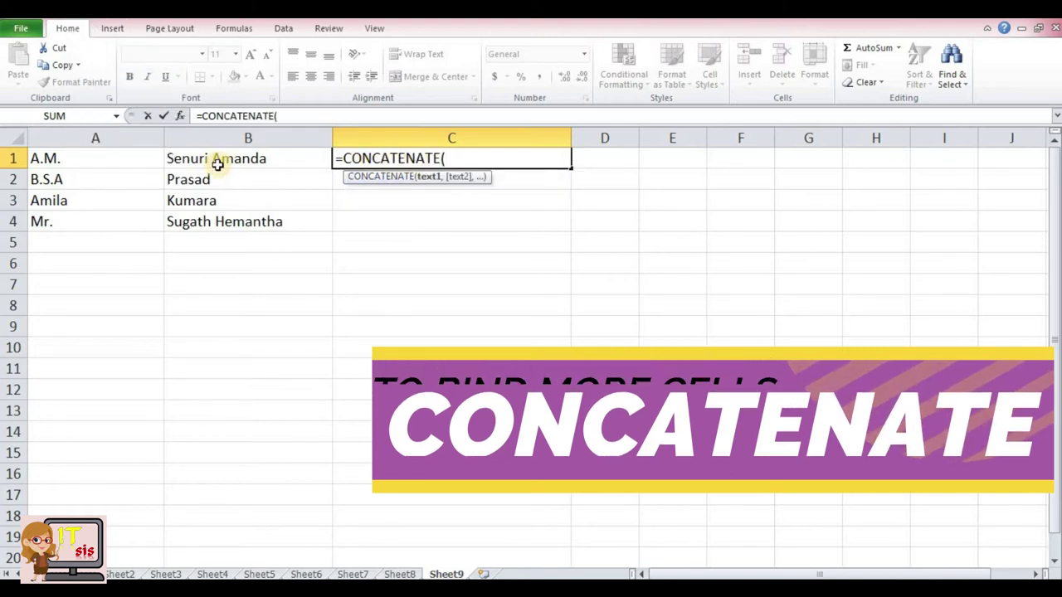
left_click(82, 158)
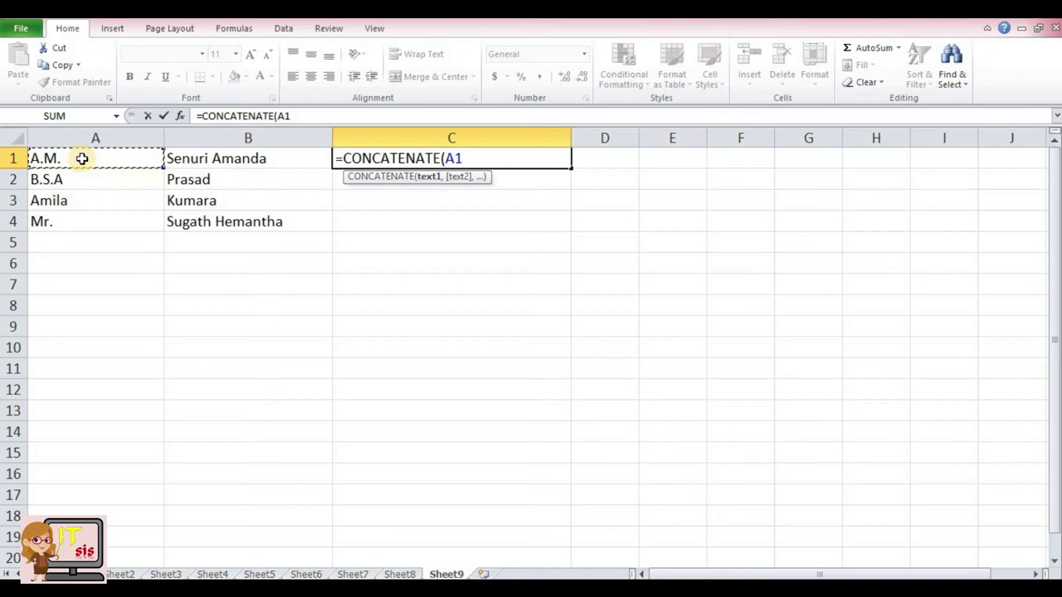
type(",")
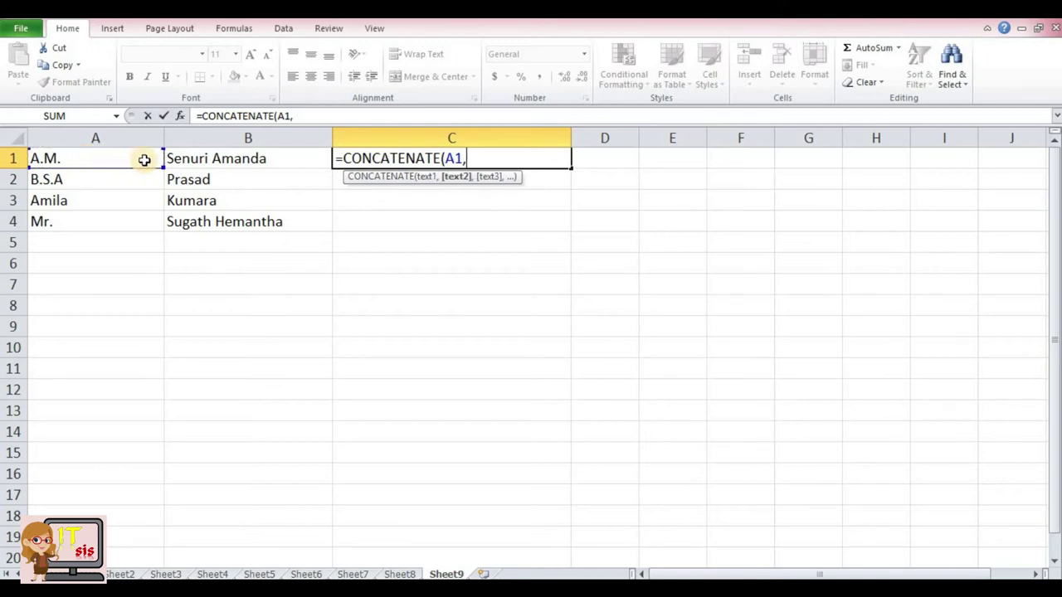
left_click(198, 158)
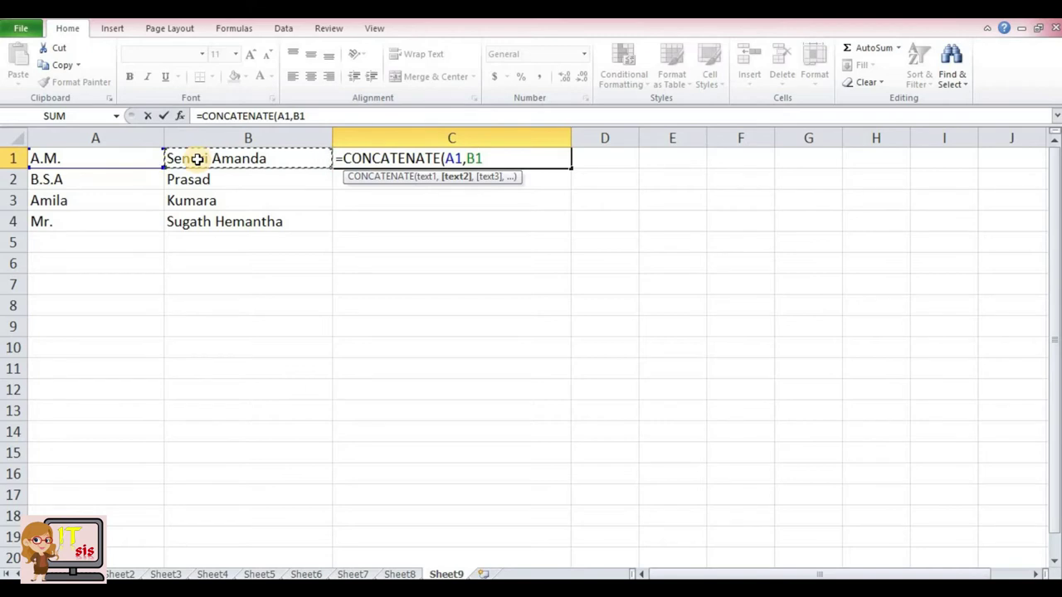
type(")")
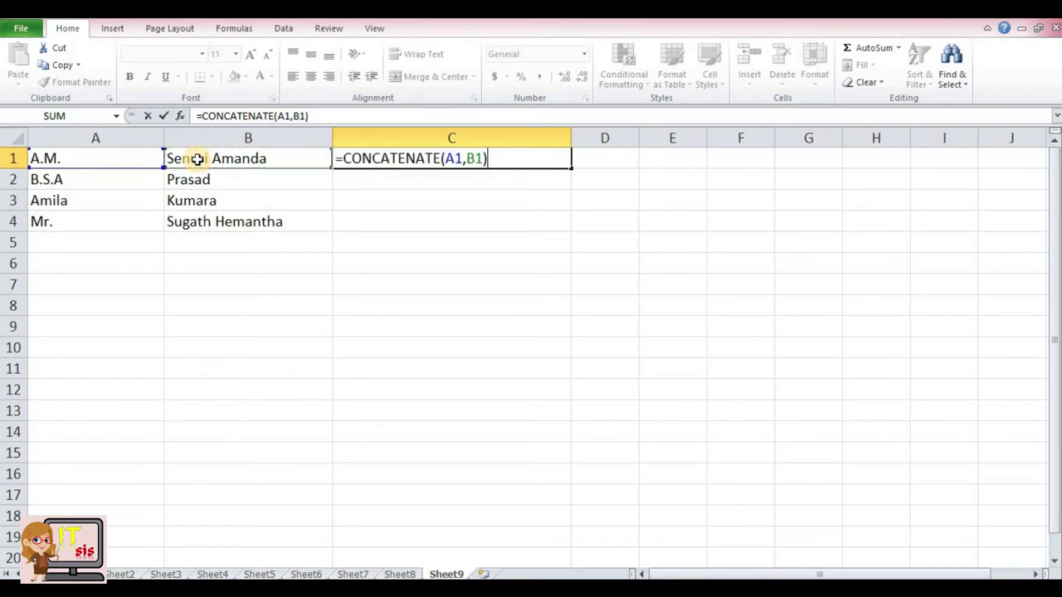
key("Return")
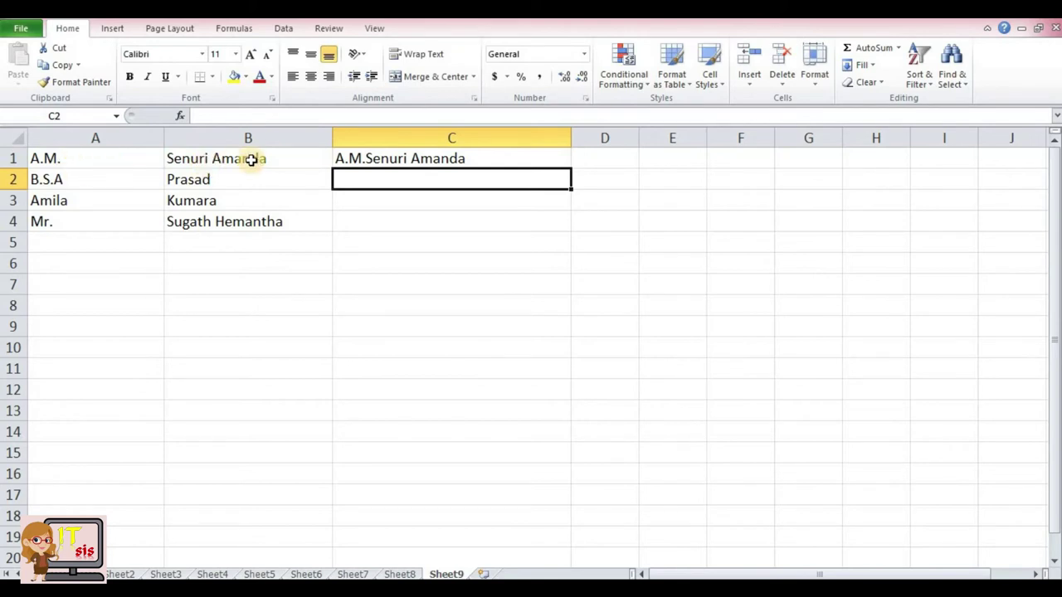
Copy the CONCATENATE formula from C1 down to C4.
left_click(347, 159)
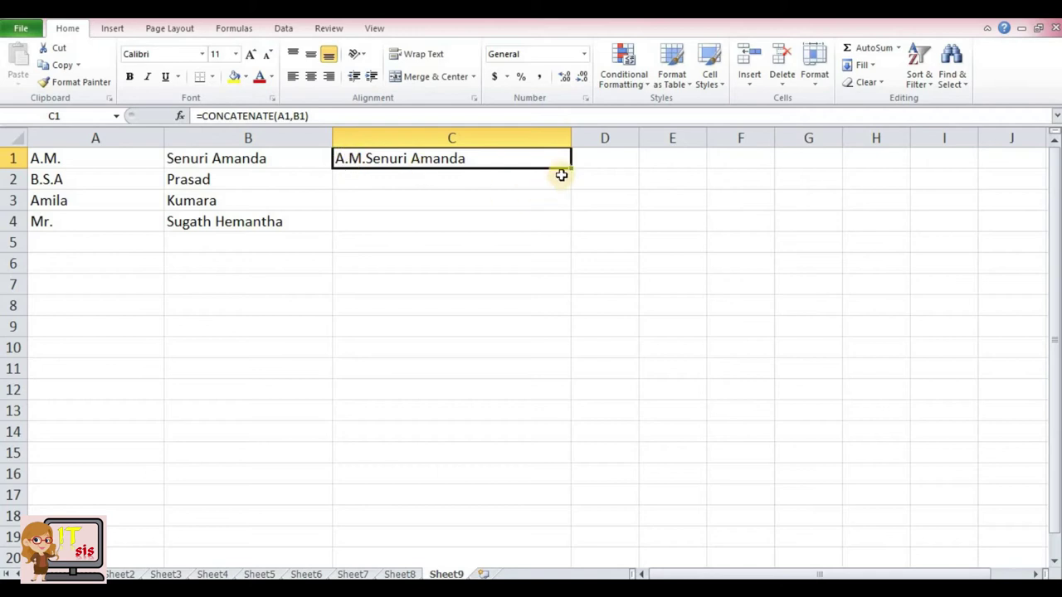
left_click_drag(570, 170, 568, 231)
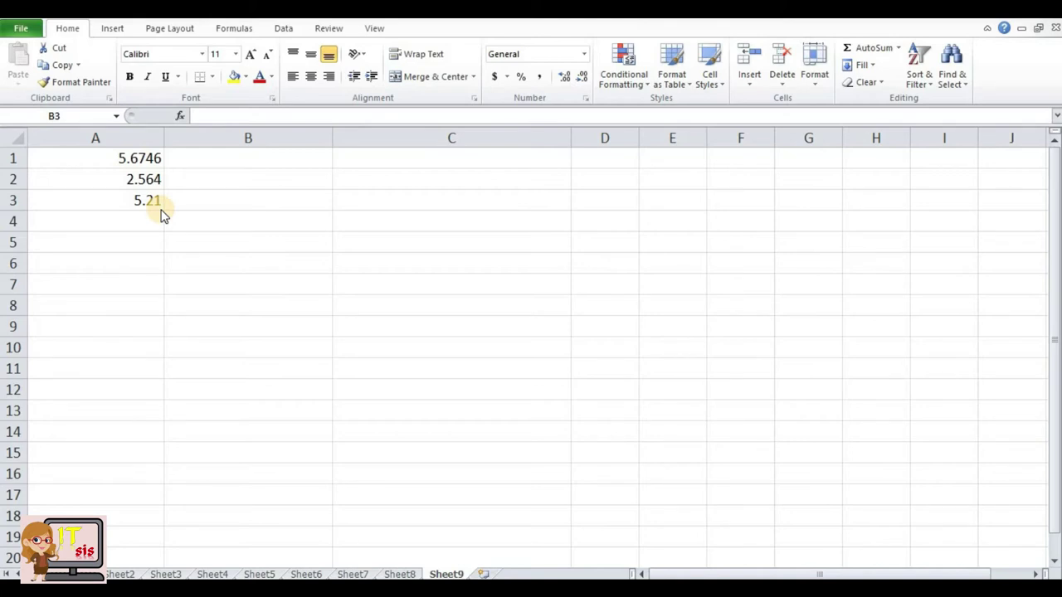
Enter =ROUND(A1,2) in B1 so 5.6746 displays as 5.67.
left_click(189, 157)
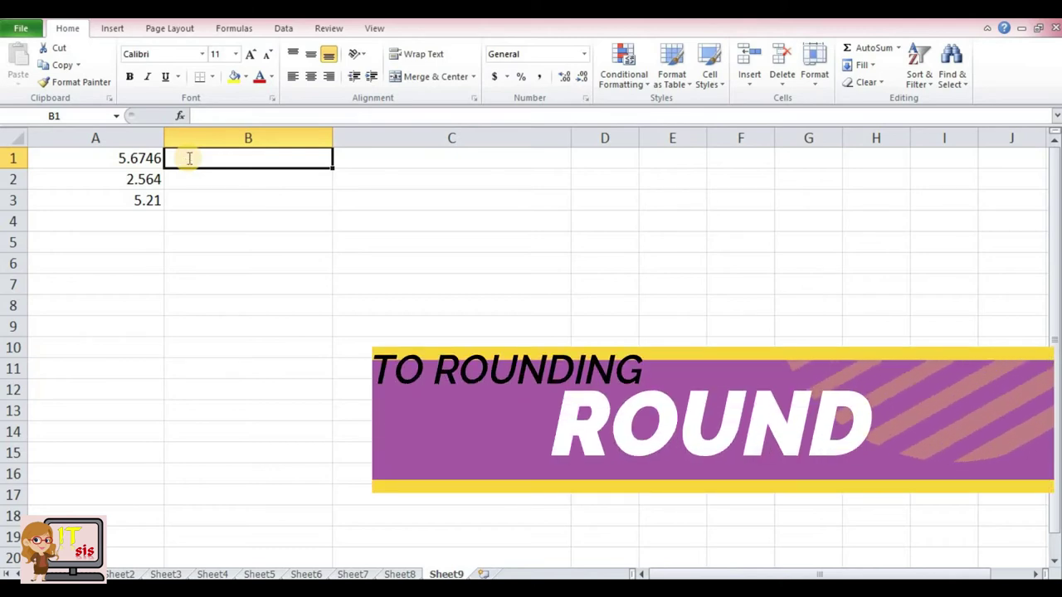
type("=R")
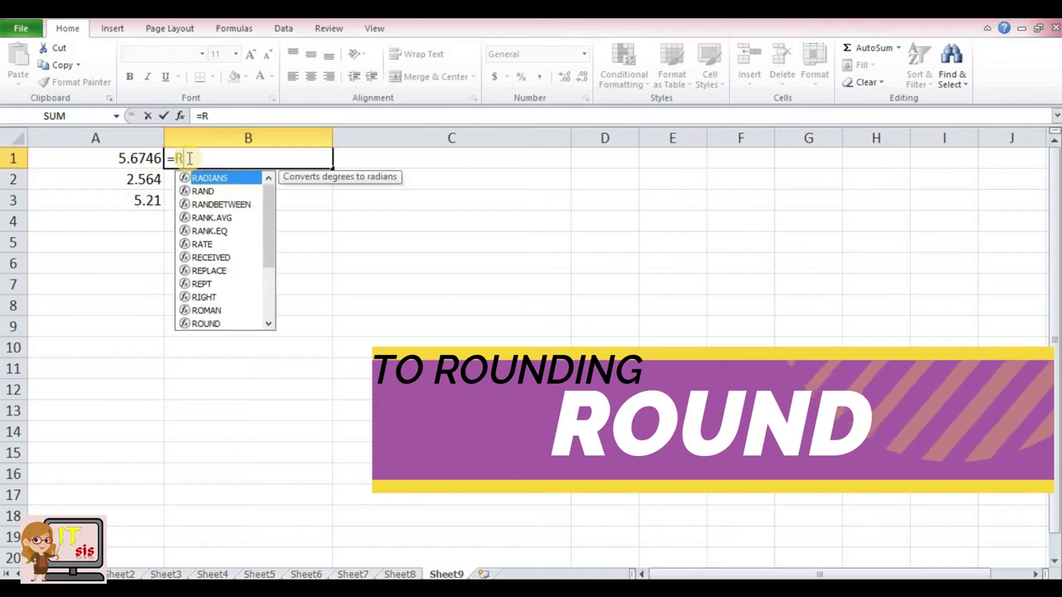
type("OUND")
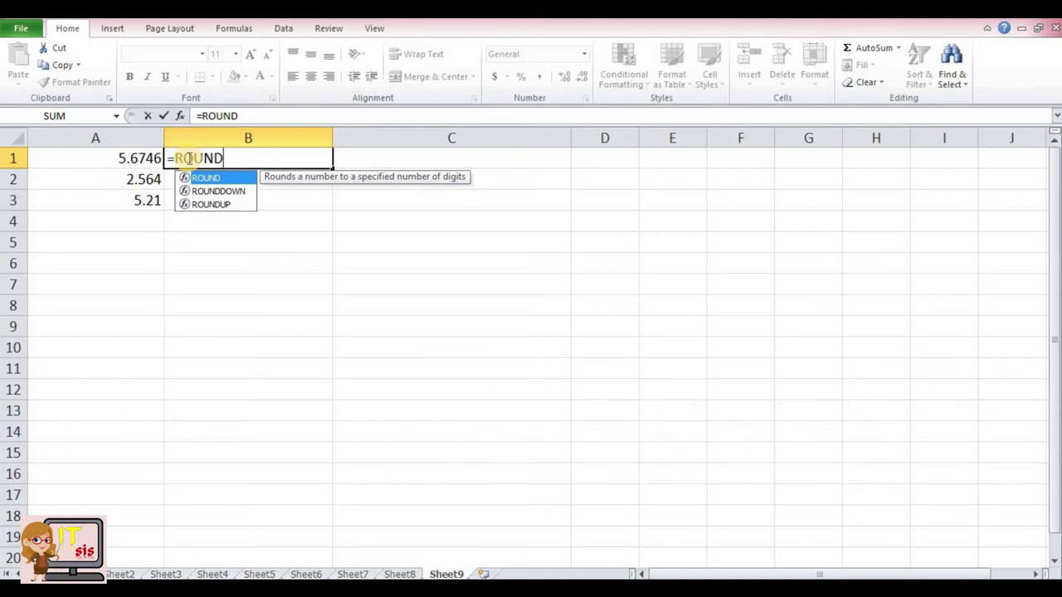
type("(")
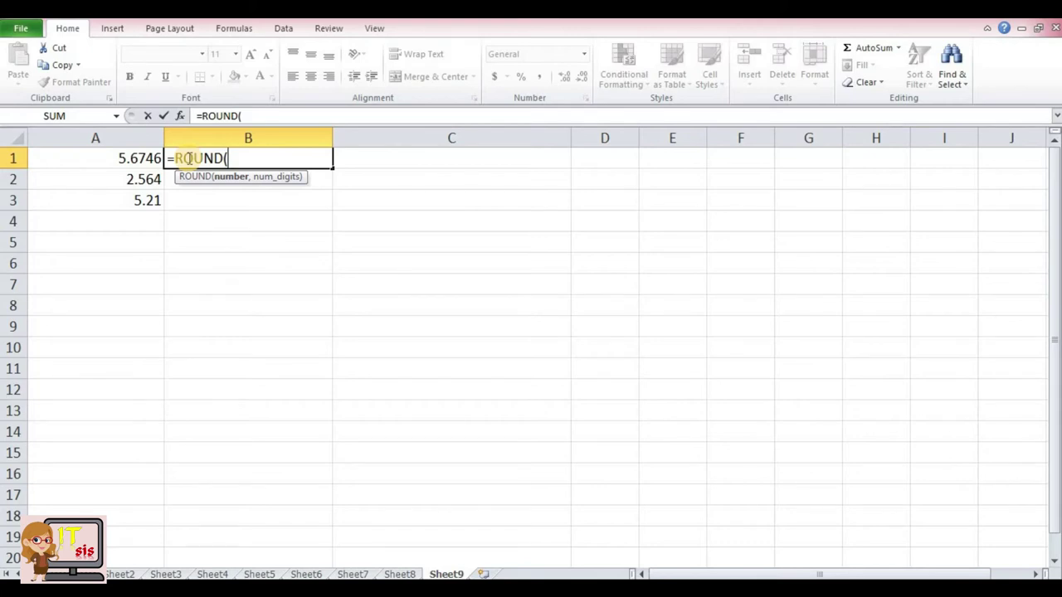
left_click(125, 158)
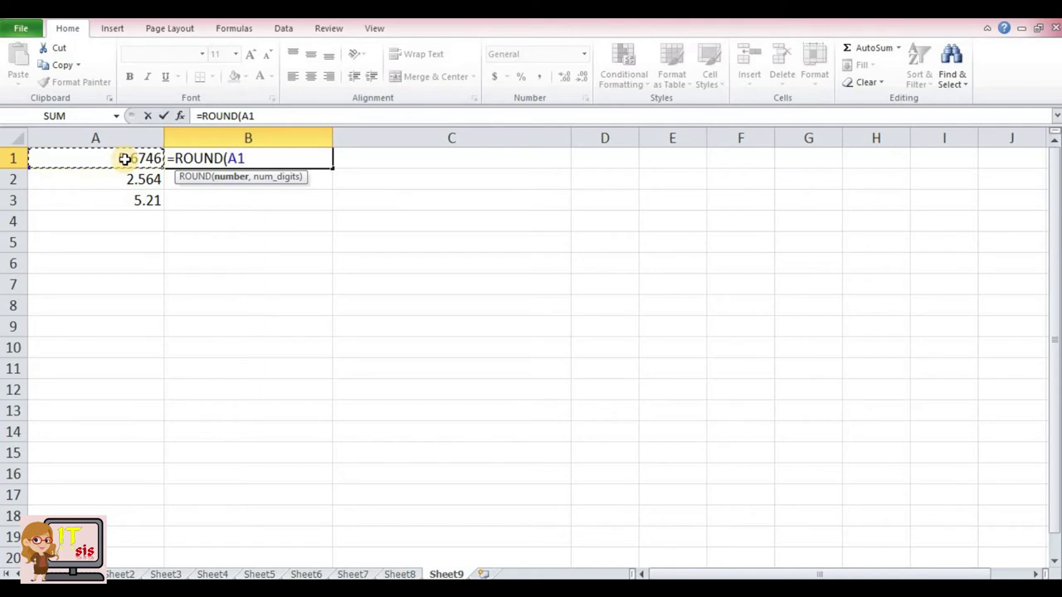
type(",")
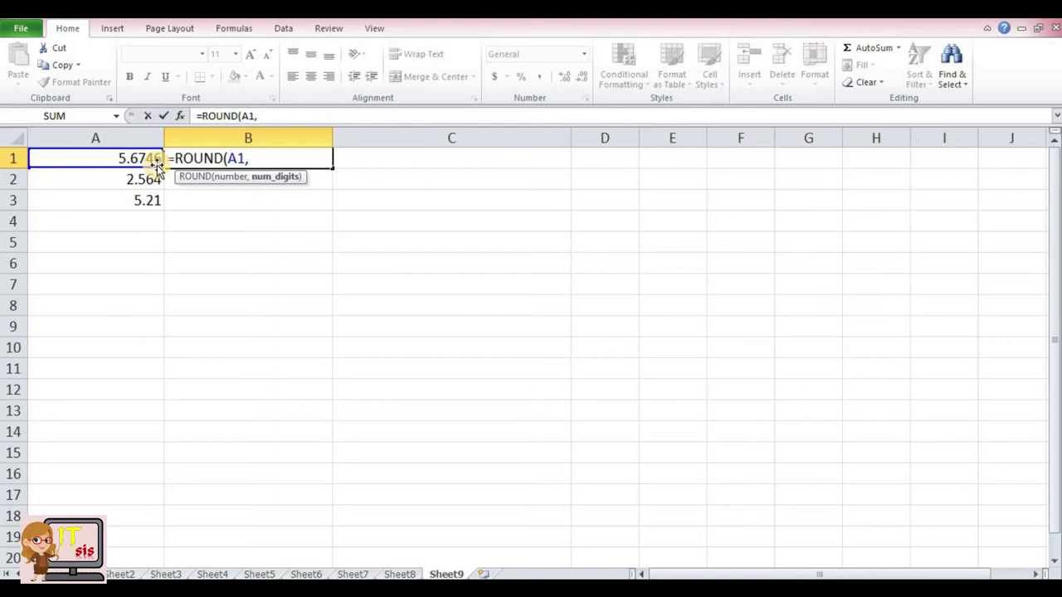
type("2")
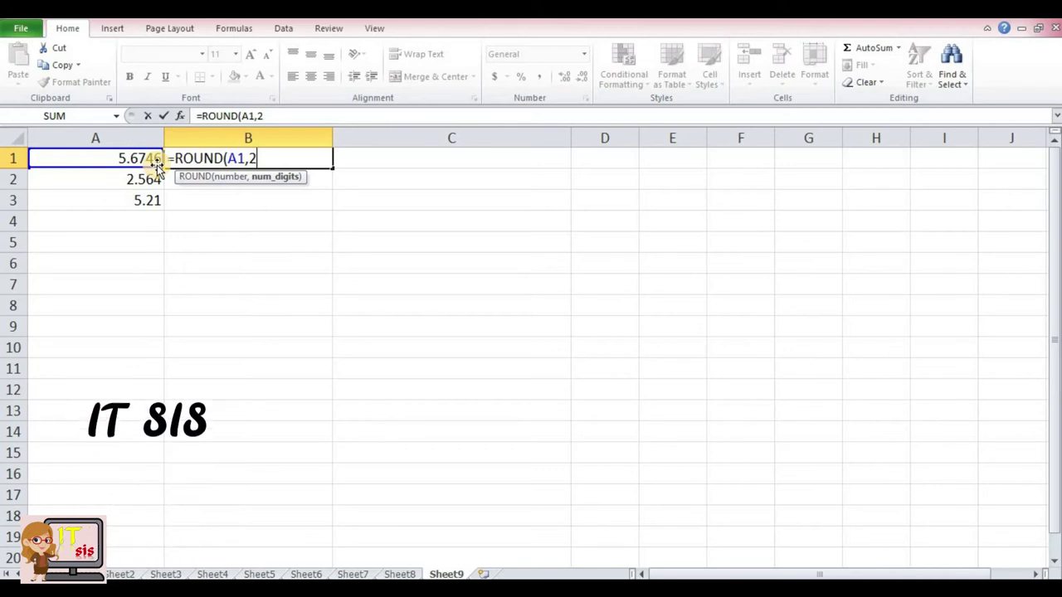
type(")")
key("Return")
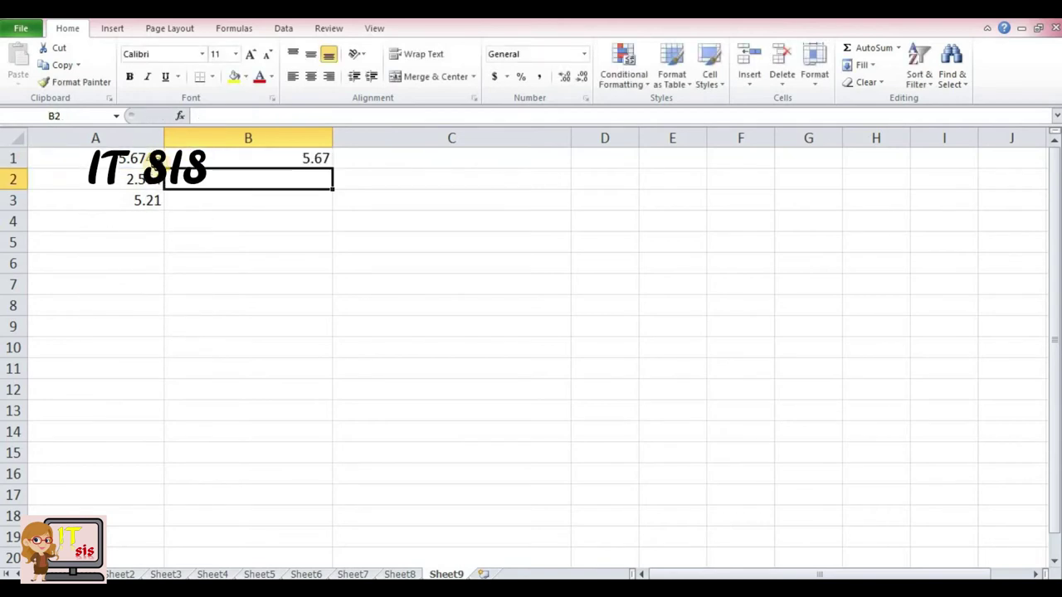
Copy =ROUND(A1,2) from B1 down to B3, giving 2.56 and 5.21.
left_click(190, 159)
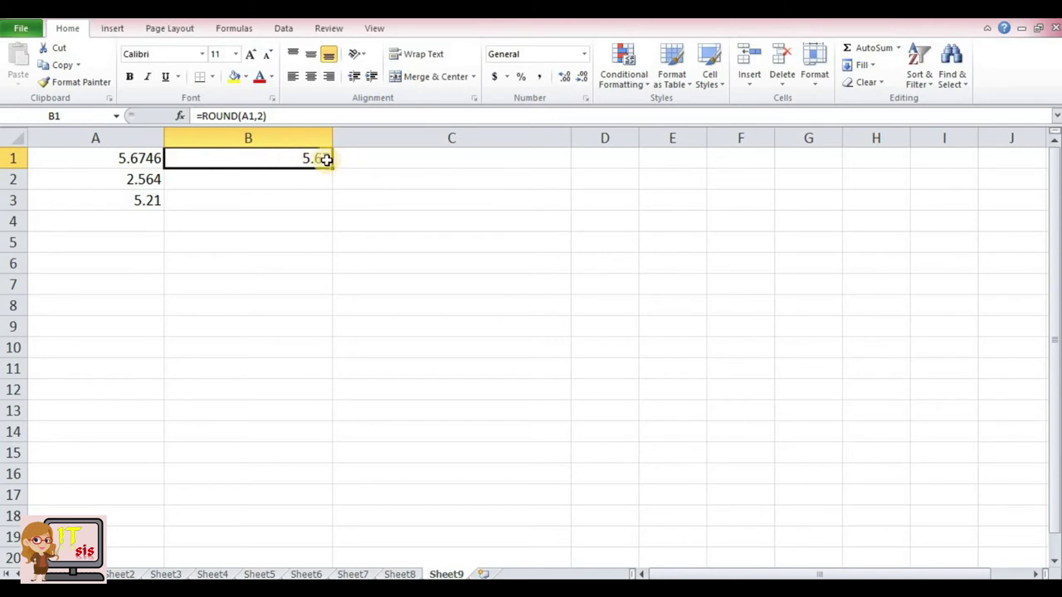
left_click_drag(332, 169, 332, 203)
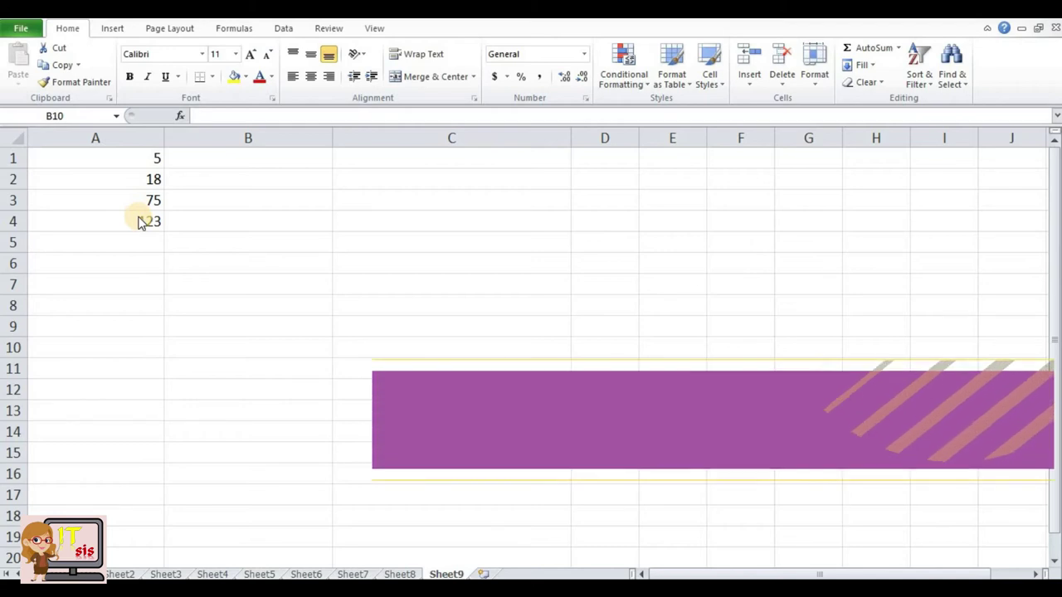
Enter =ROMAN(A1) in B1 so the 5 in A1 appears as V.
left_click(213, 163)
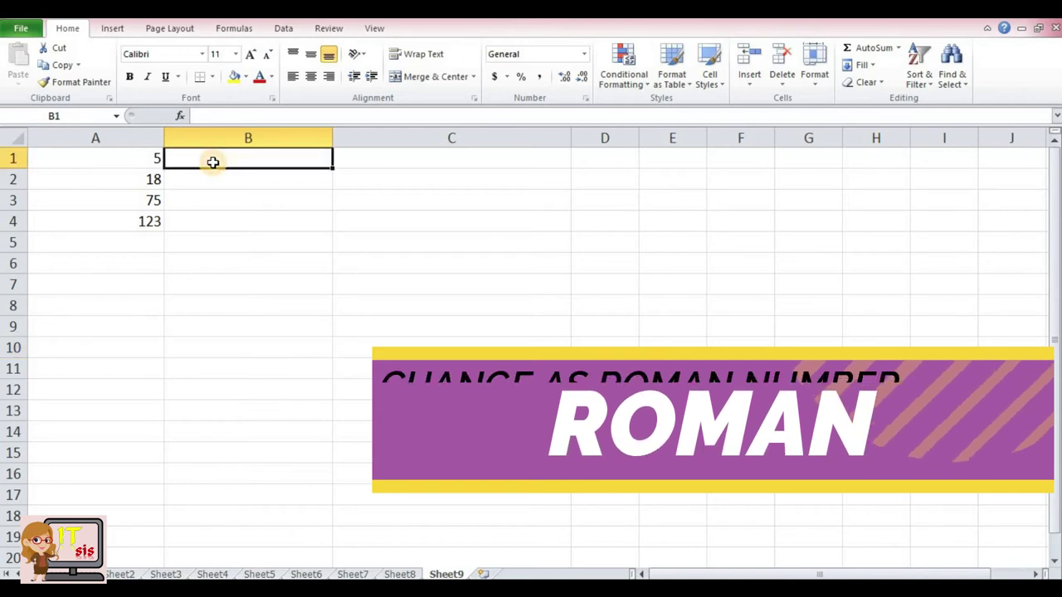
type("=")
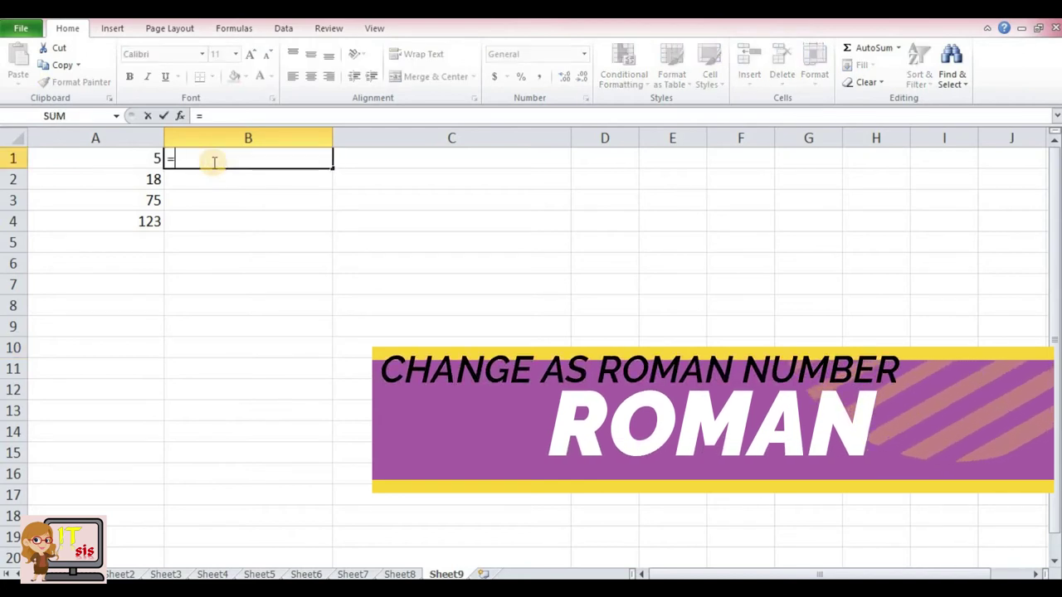
type("ROM")
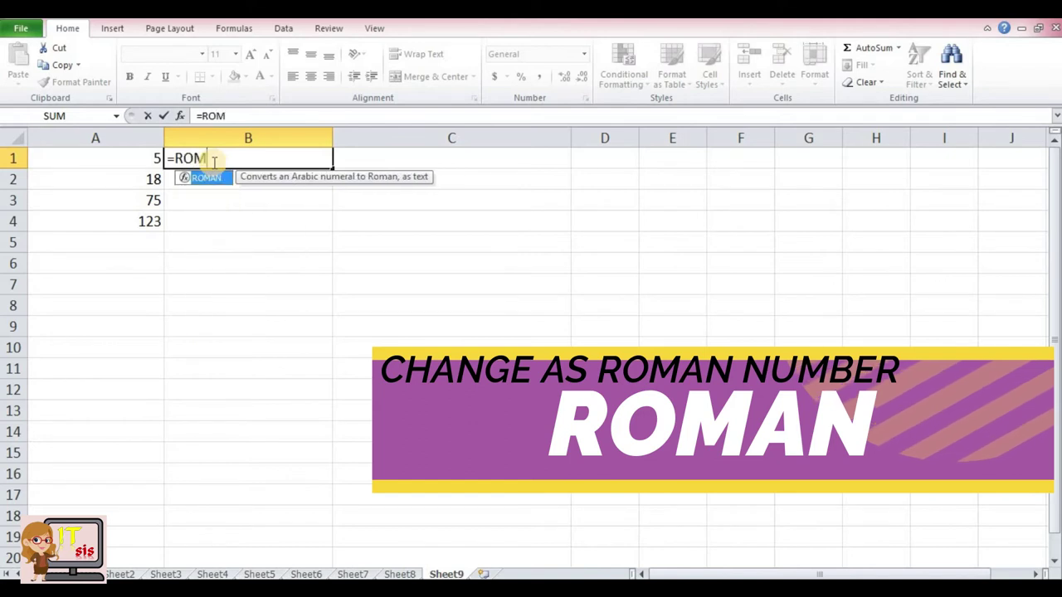
type("AN")
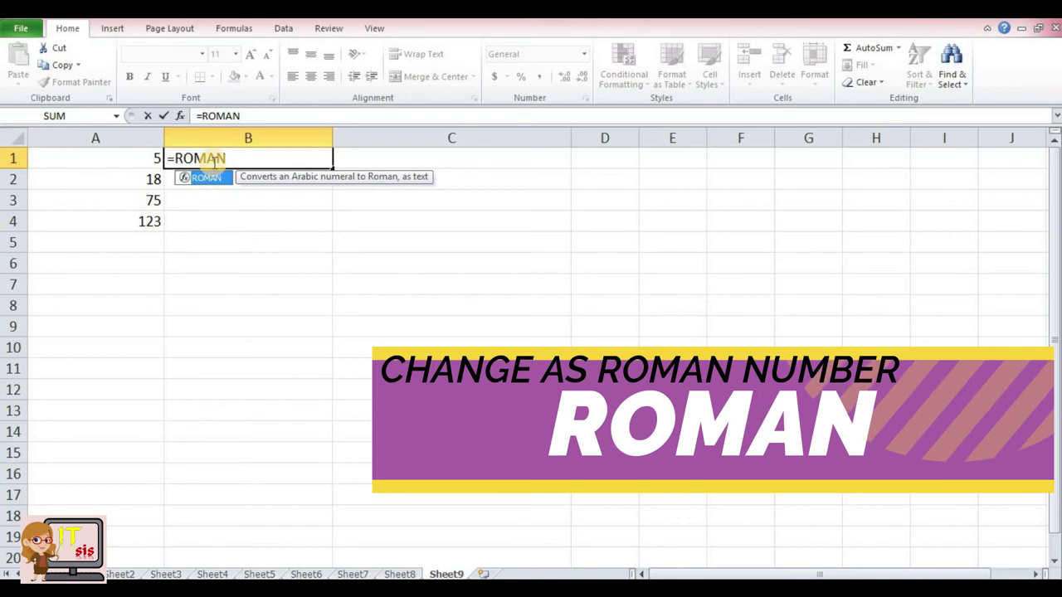
type("(")
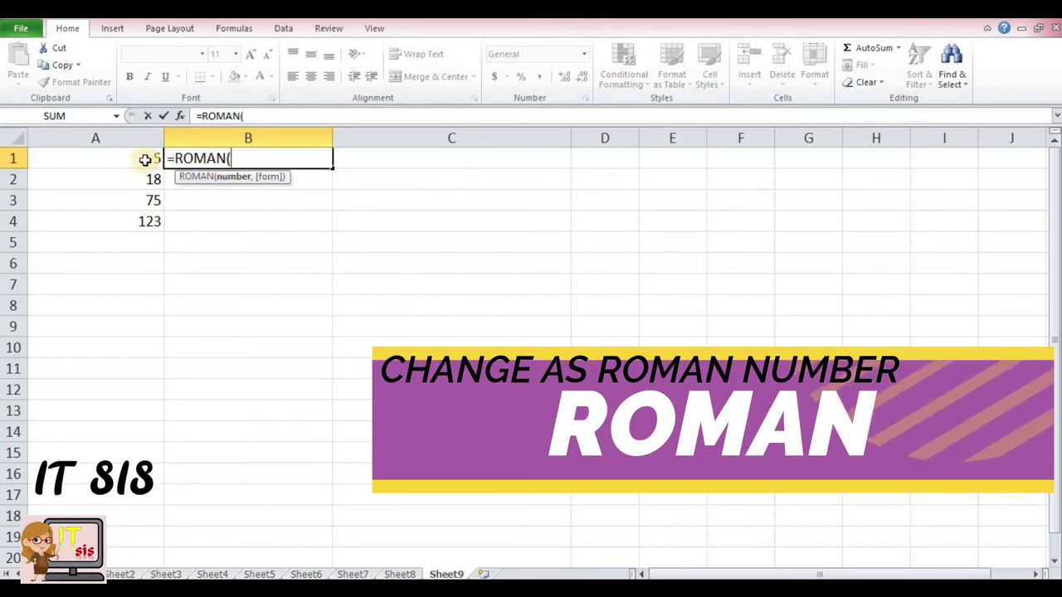
left_click(145, 160)
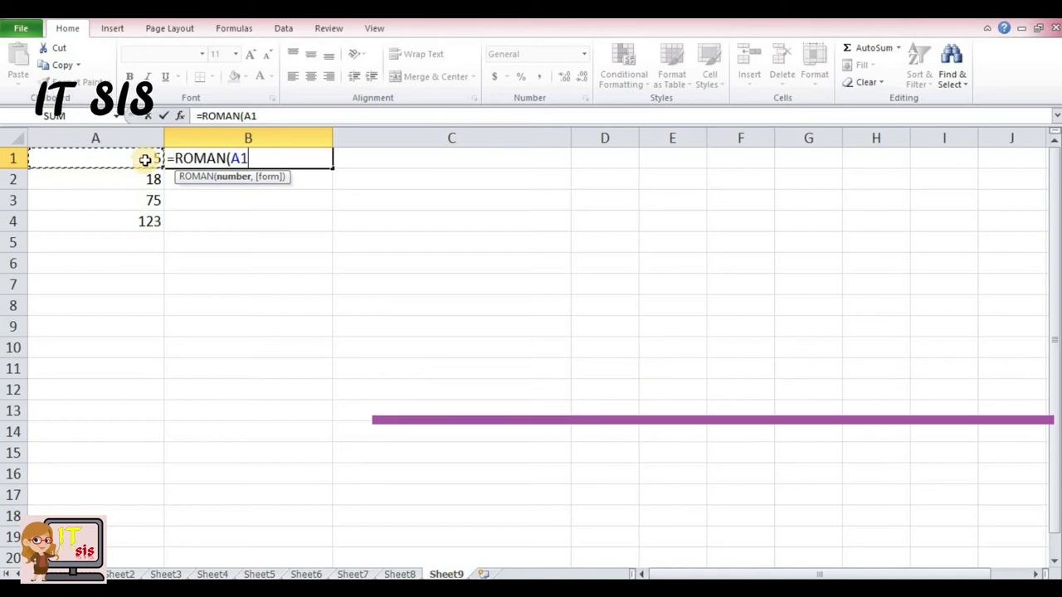
type(")")
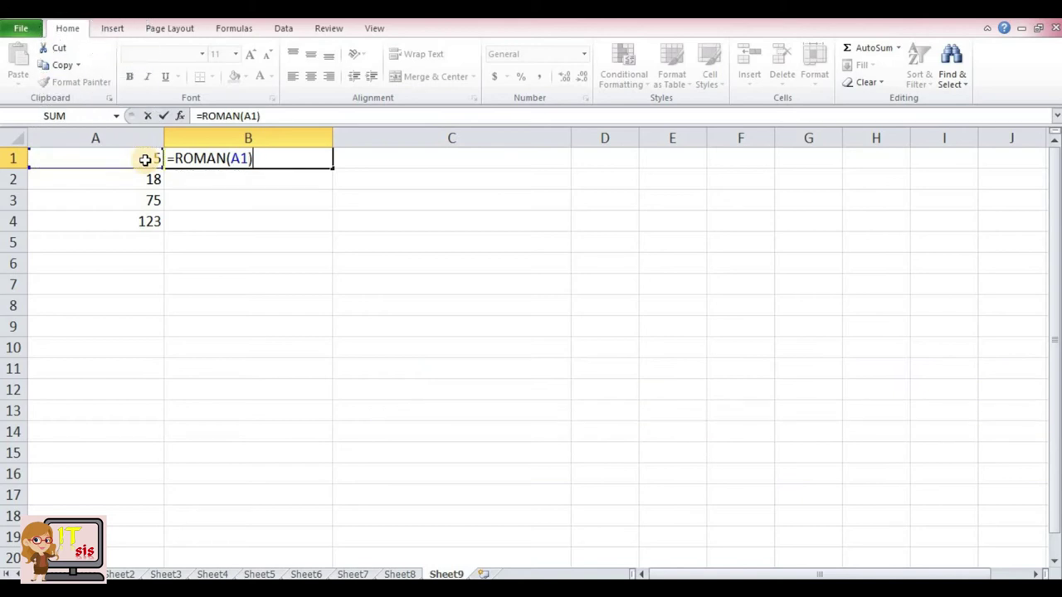
key("Return")
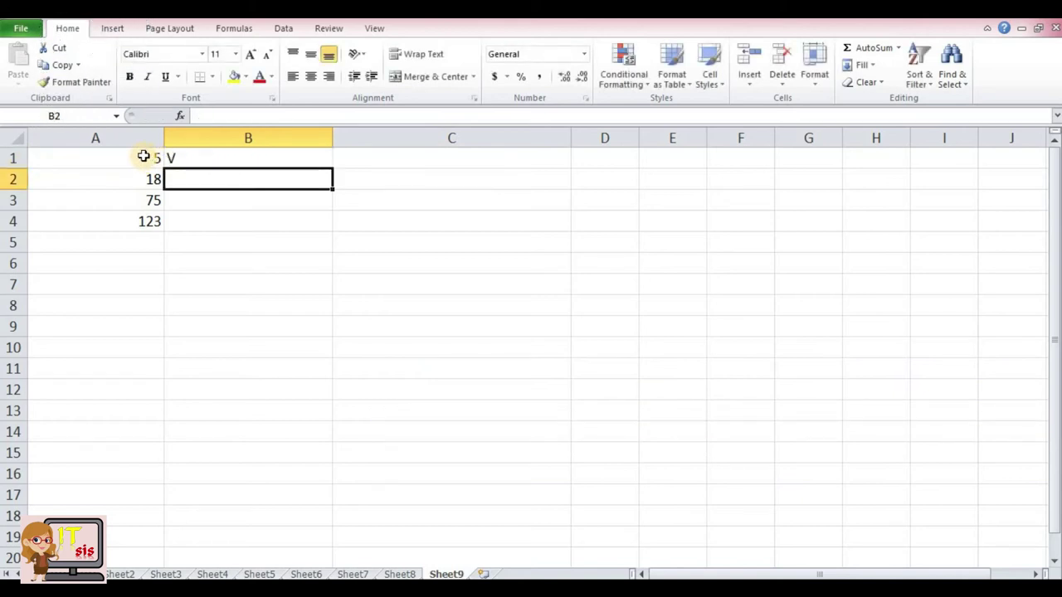
Copy the ROMAN formula from B1 down to B4.
left_click(172, 156)
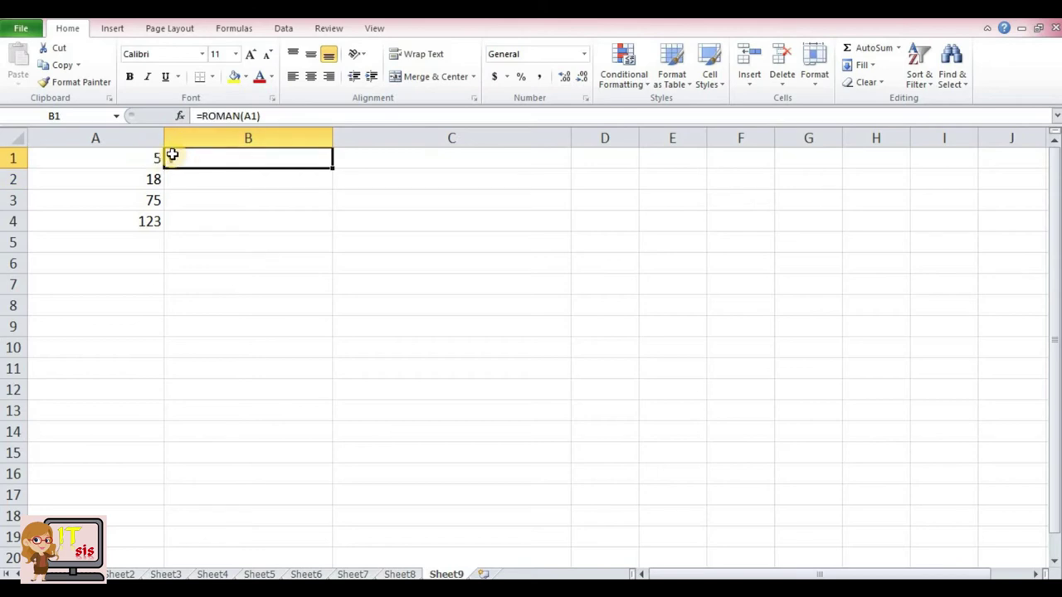
left_click_drag(331, 168, 327, 225)
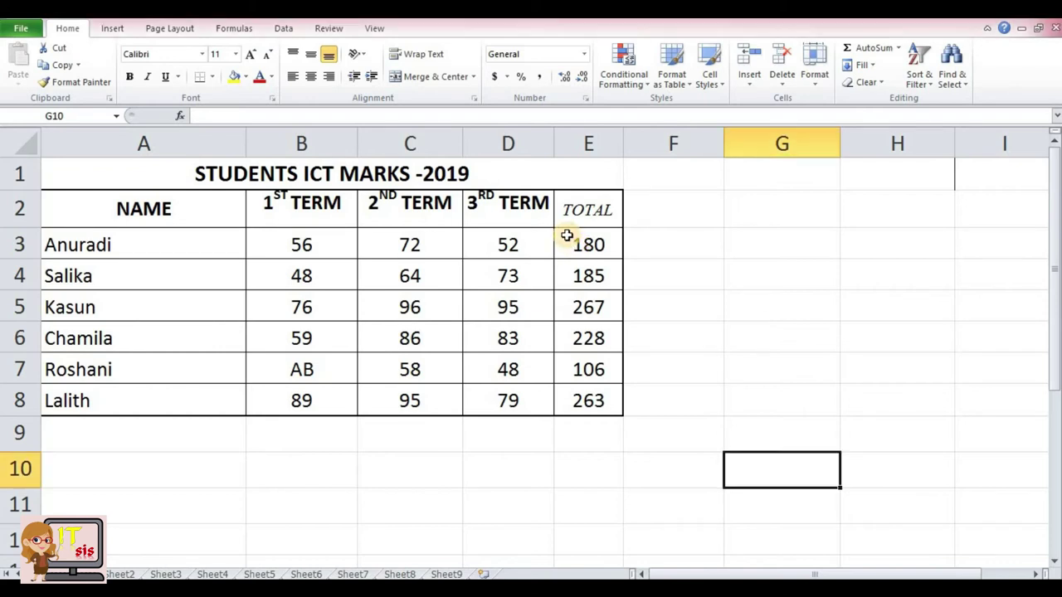
Select the totals E3:E8 and apply Sort Largest to Smallest.
left_click(569, 241)
left_click_drag(570, 280, 582, 389)
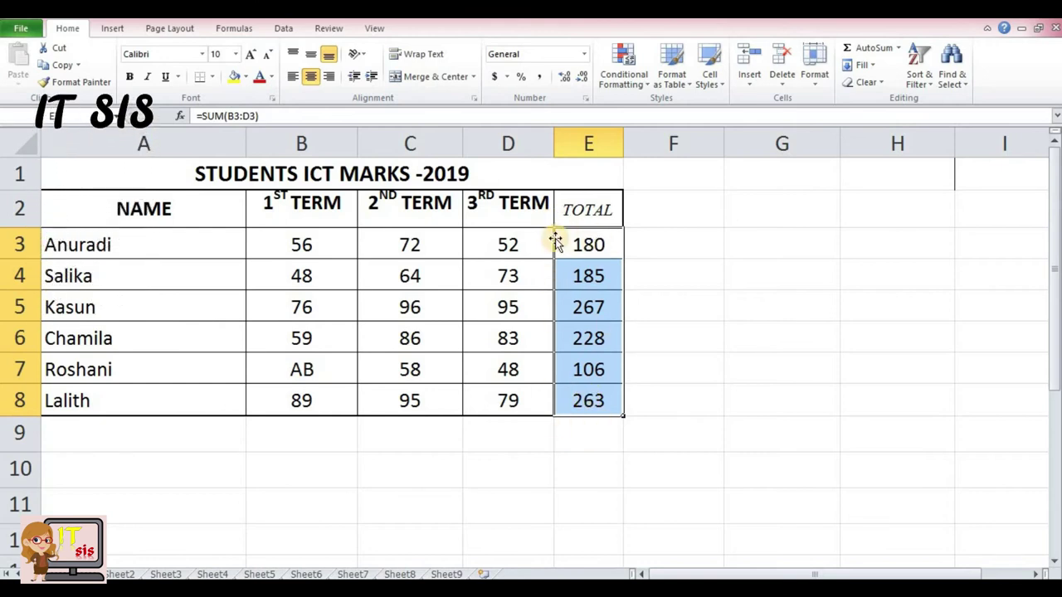
left_click(921, 73)
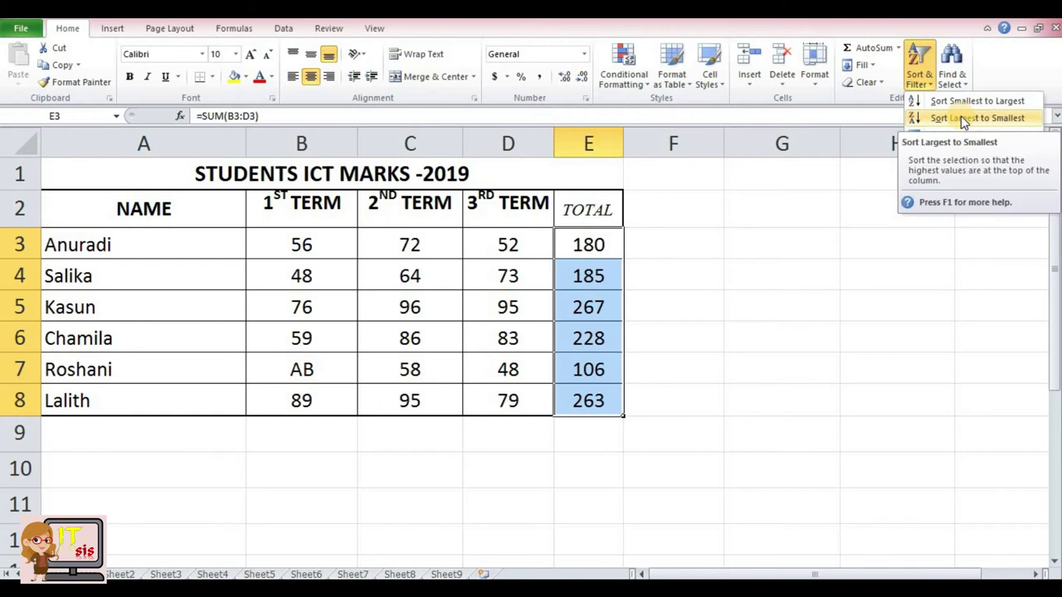
left_click(964, 119)
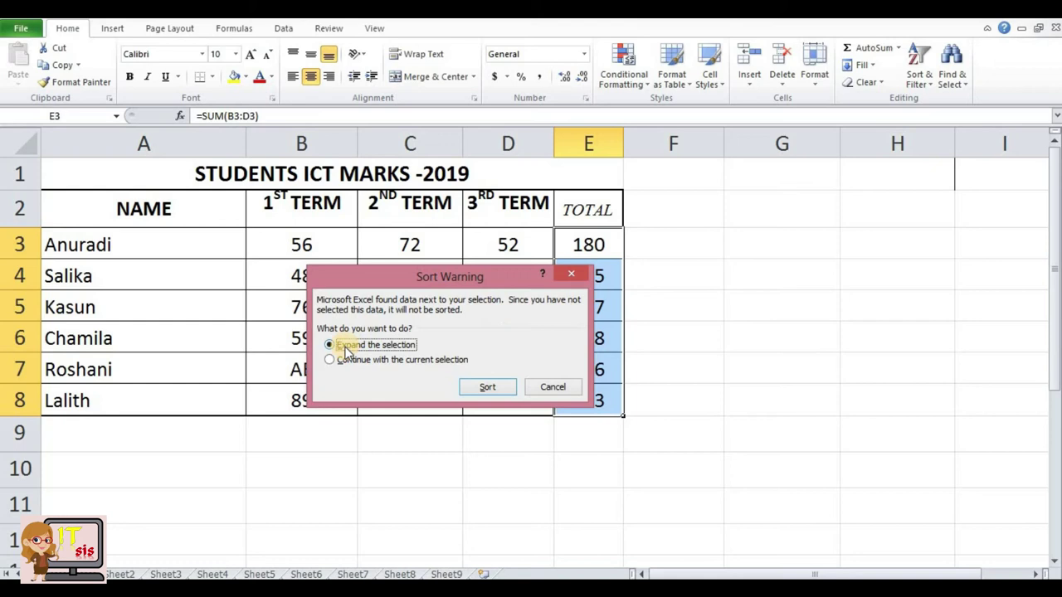
Expand the sort to whole rows so TOTAL runs 267 down to 106, then reselect E3:E8.
left_click(477, 385)
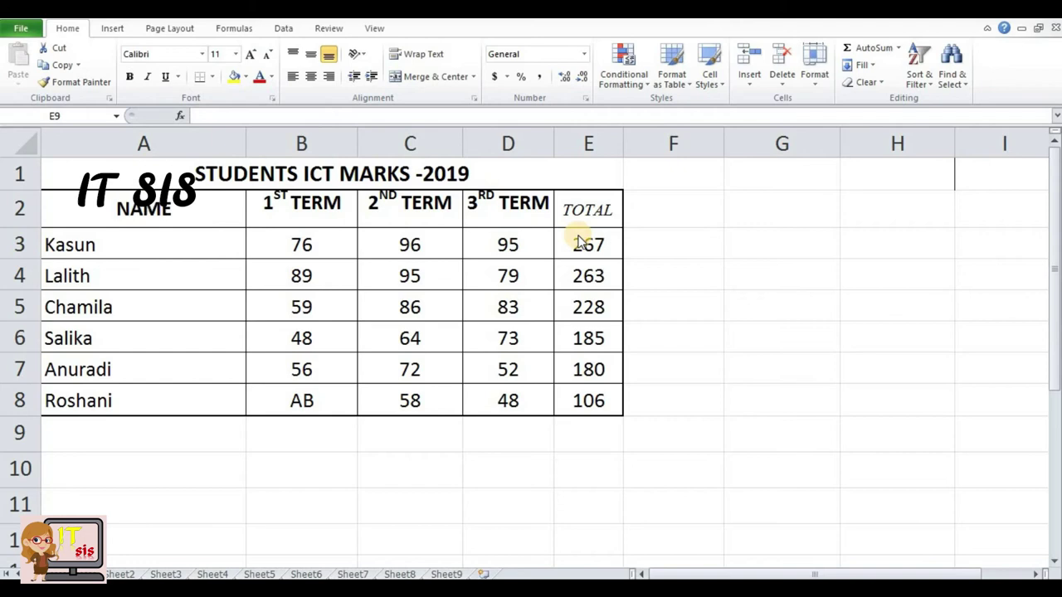
left_click_drag(566, 243, 578, 403)
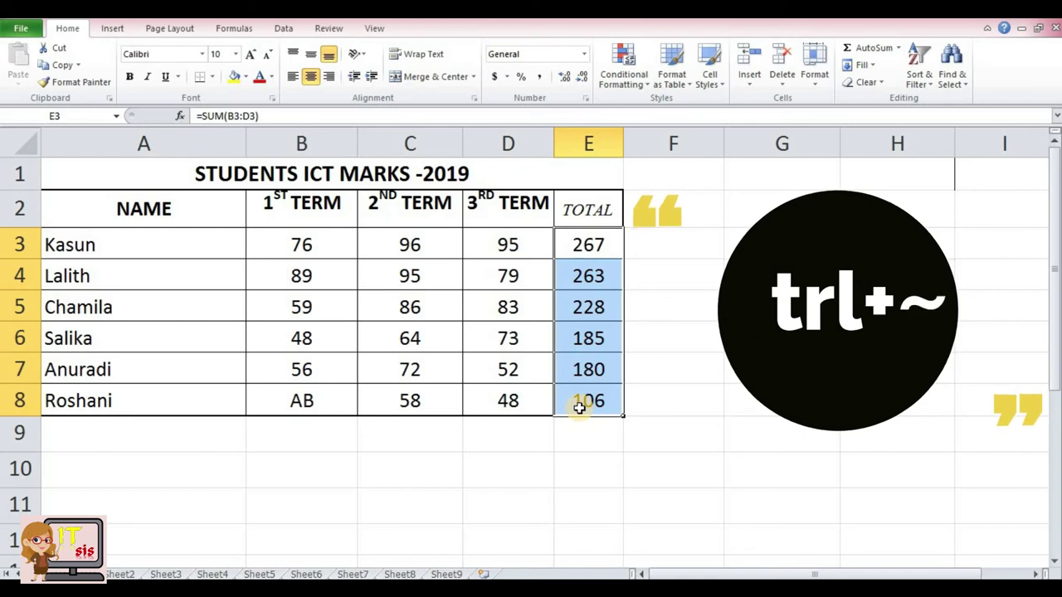
Show formulas with Ctrl+~ and widen column E to read =SUM(B3:D3) through =SUM(B8:D8).
key("ctrl+grave")
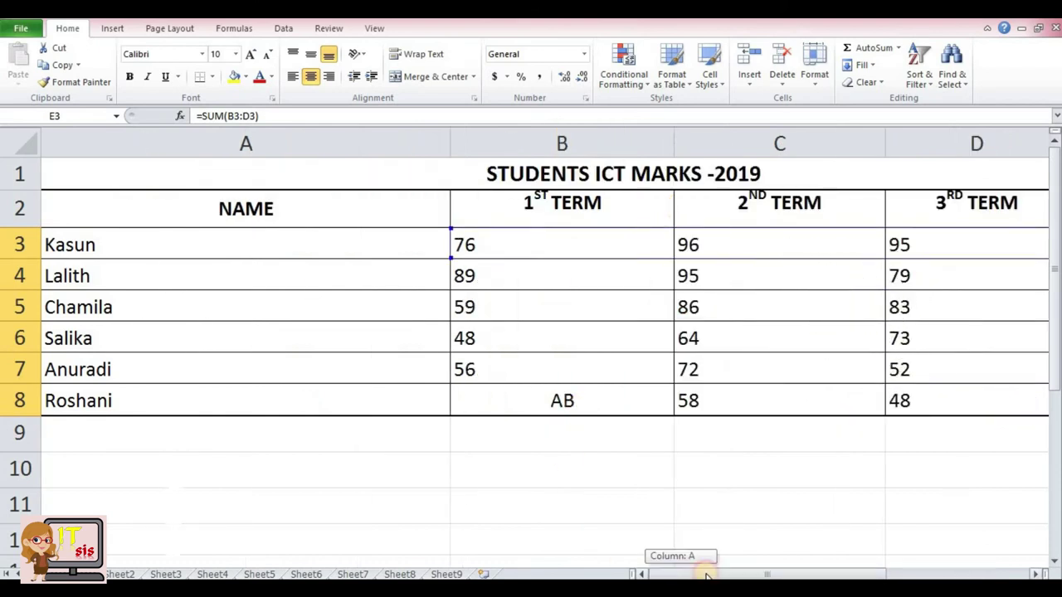
left_click_drag(681, 572, 726, 572)
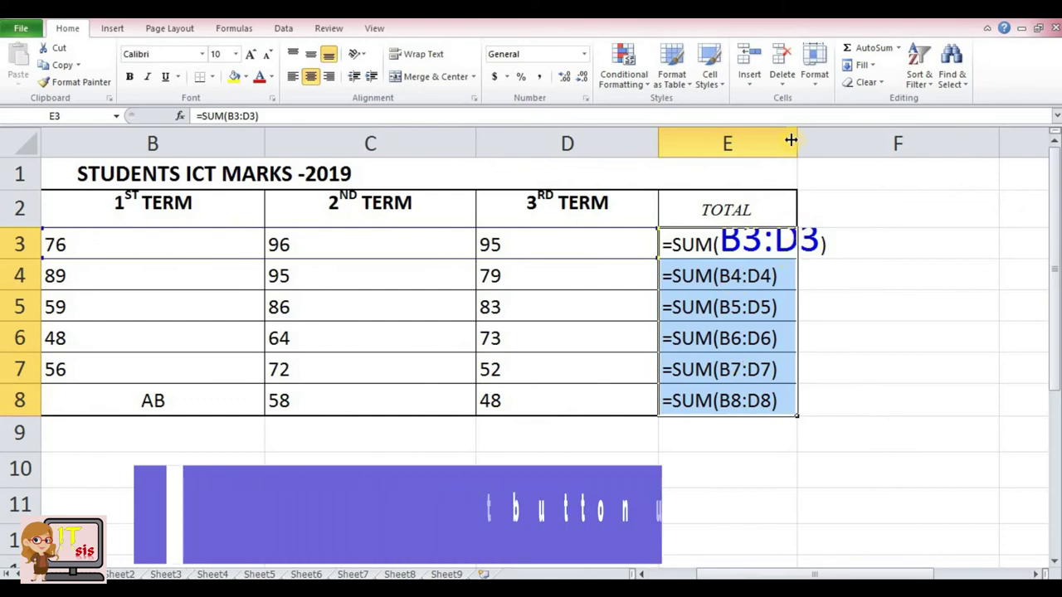
left_click_drag(797, 143, 847, 144)
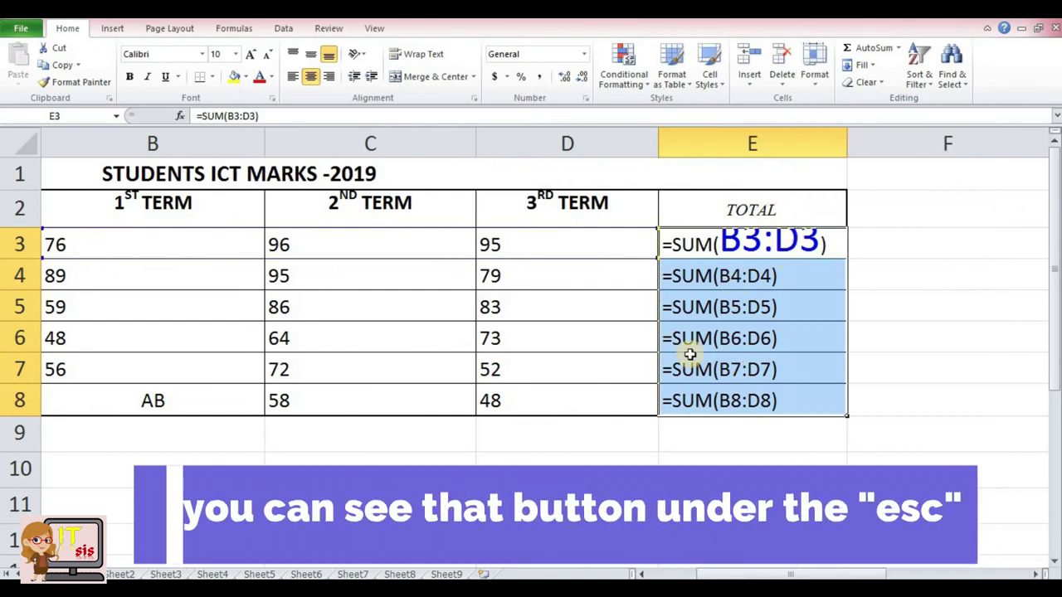
left_click(692, 447)
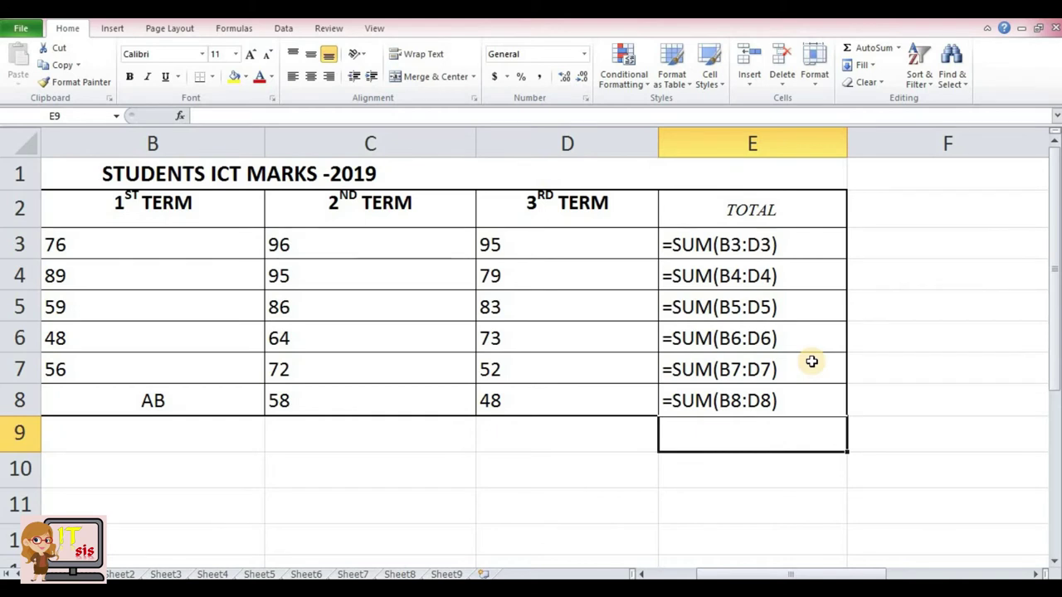
Switch back to calculated totals (267, 263, 228, 185, 180, 106) and return to cell B9.
key("ctrl+grave")
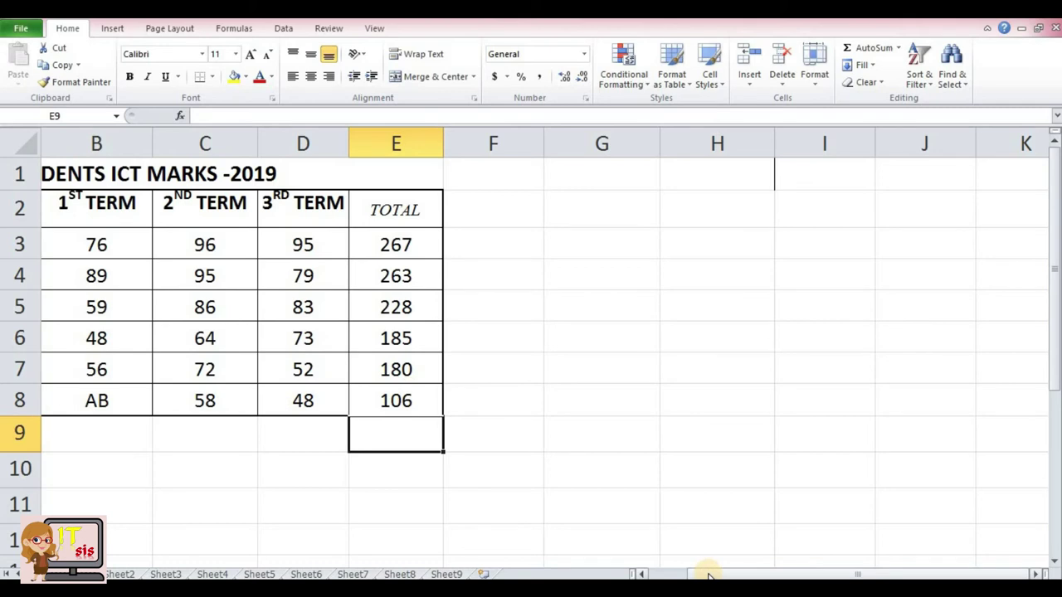
left_click_drag(706, 573, 668, 573)
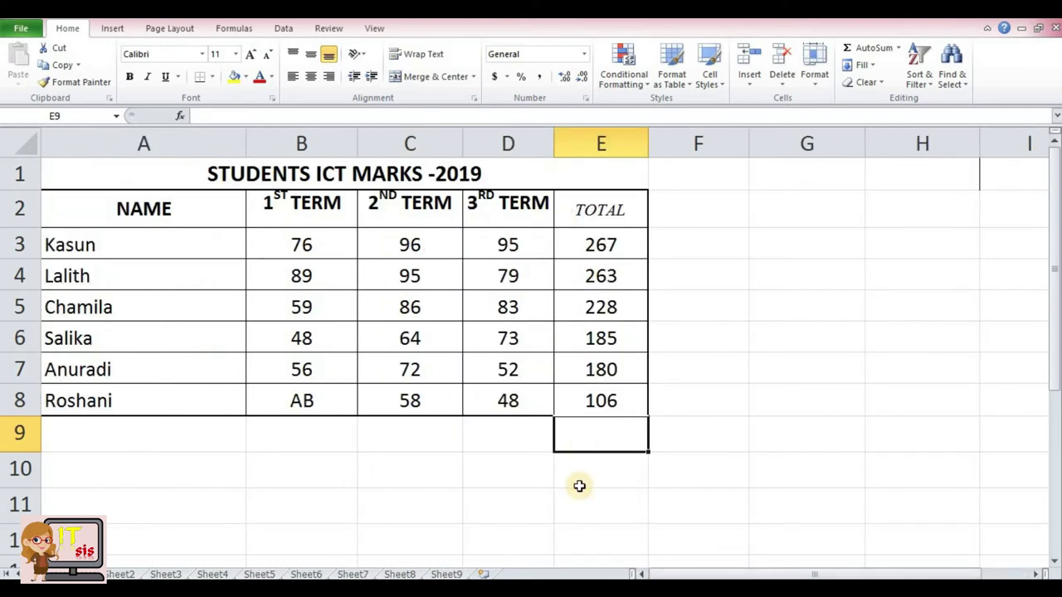
left_click(282, 431)
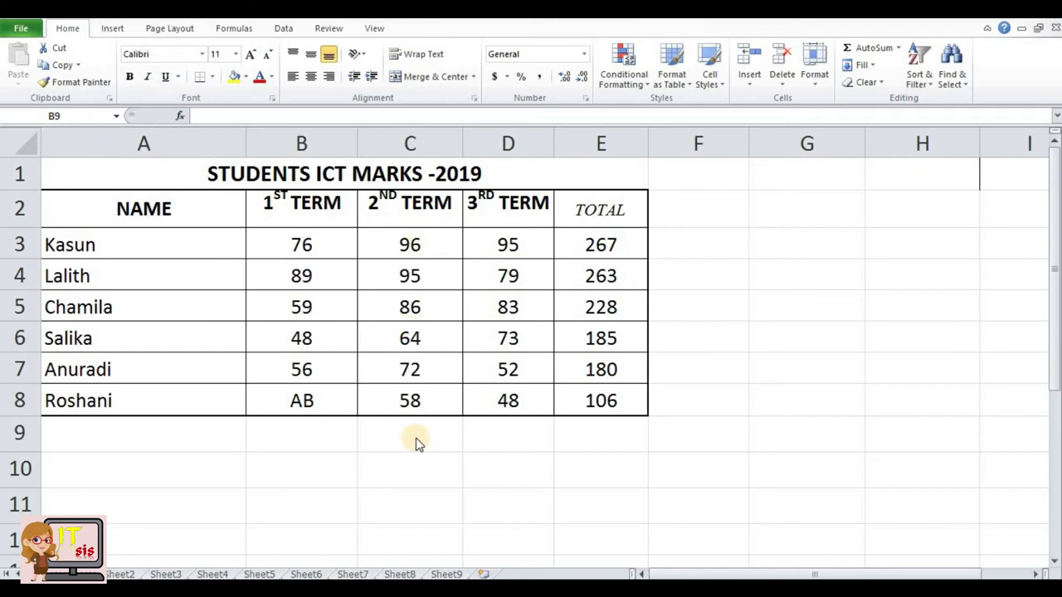
Enter =COUNT(B3:B8) in B9 to count the numeric 1st term marks.
left_click(300, 437)
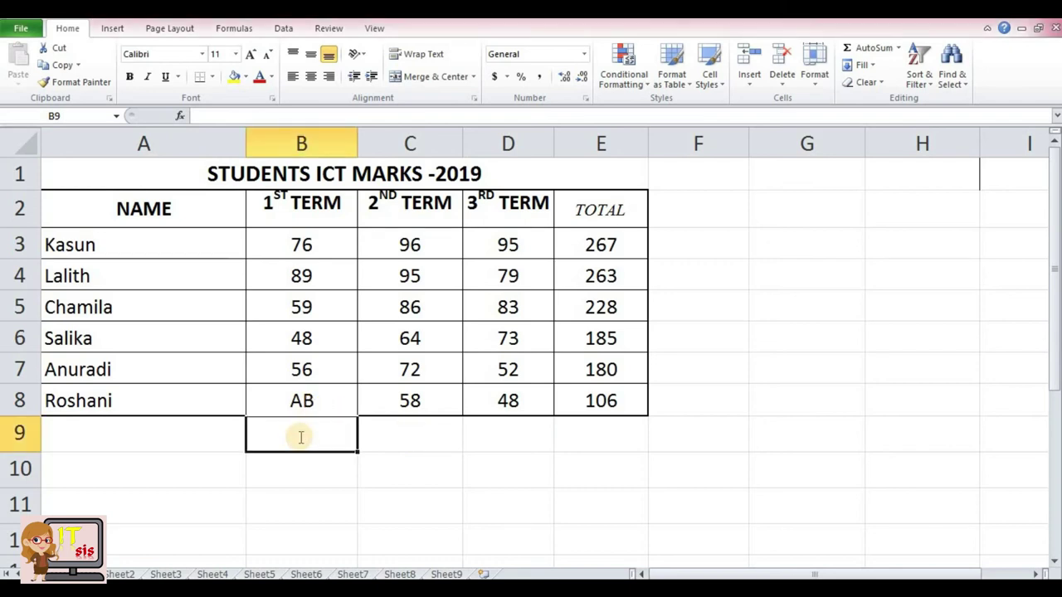
type("=COU")
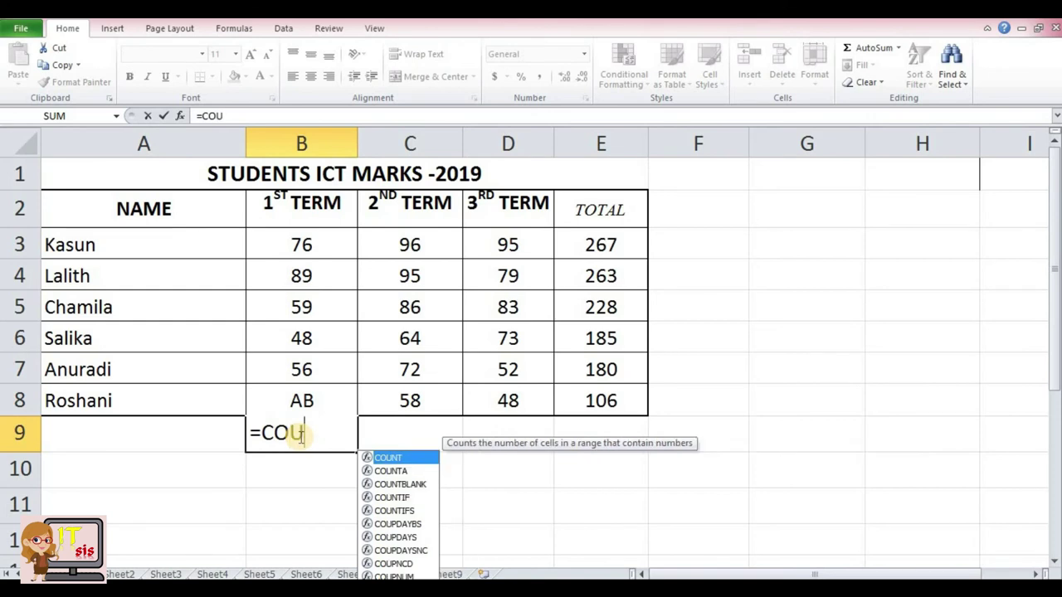
type("NT")
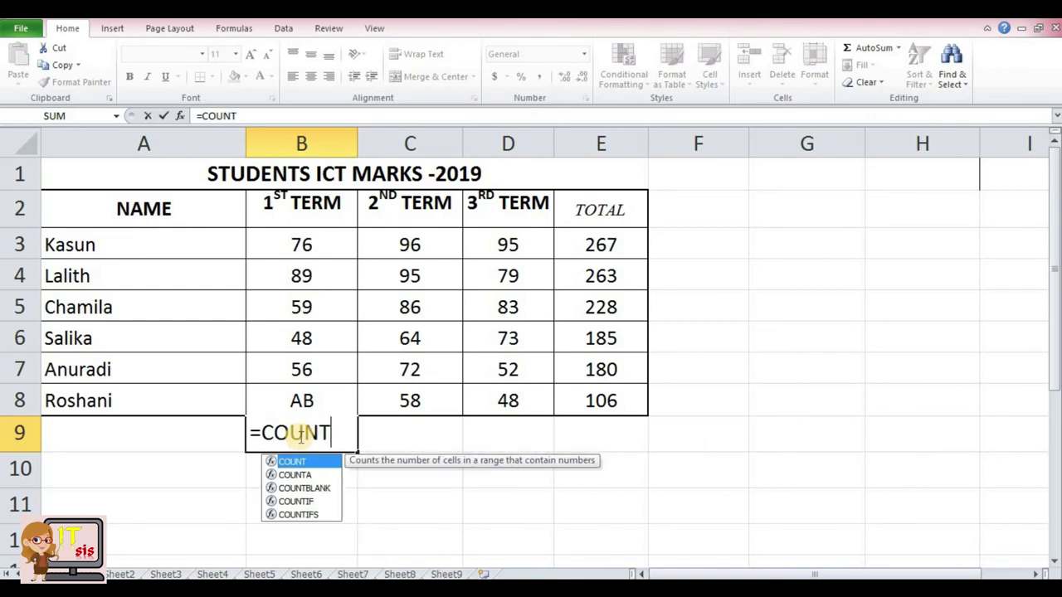
type("(")
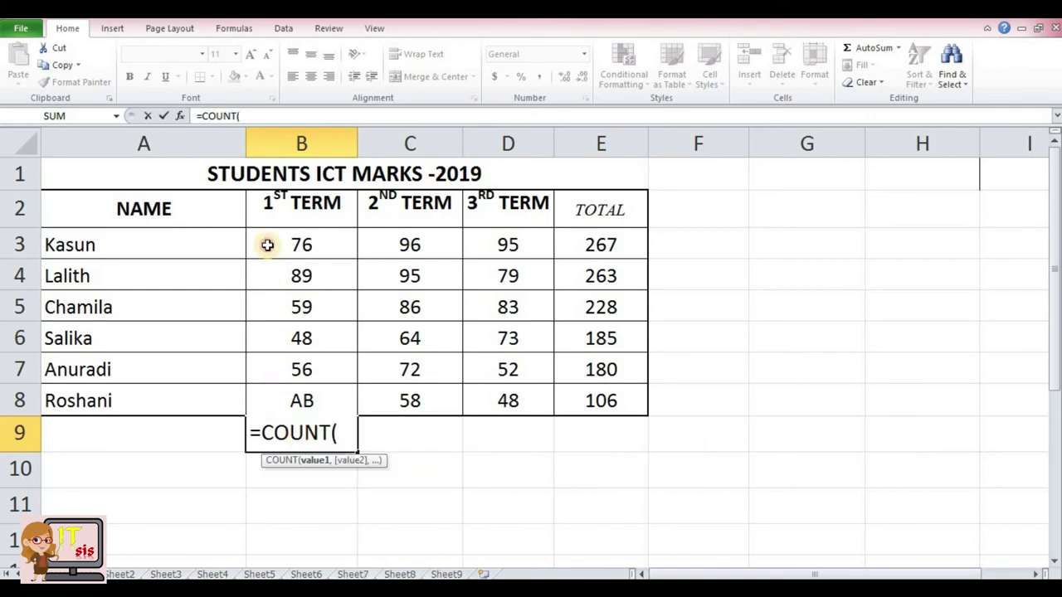
left_click_drag(267, 244, 289, 404)
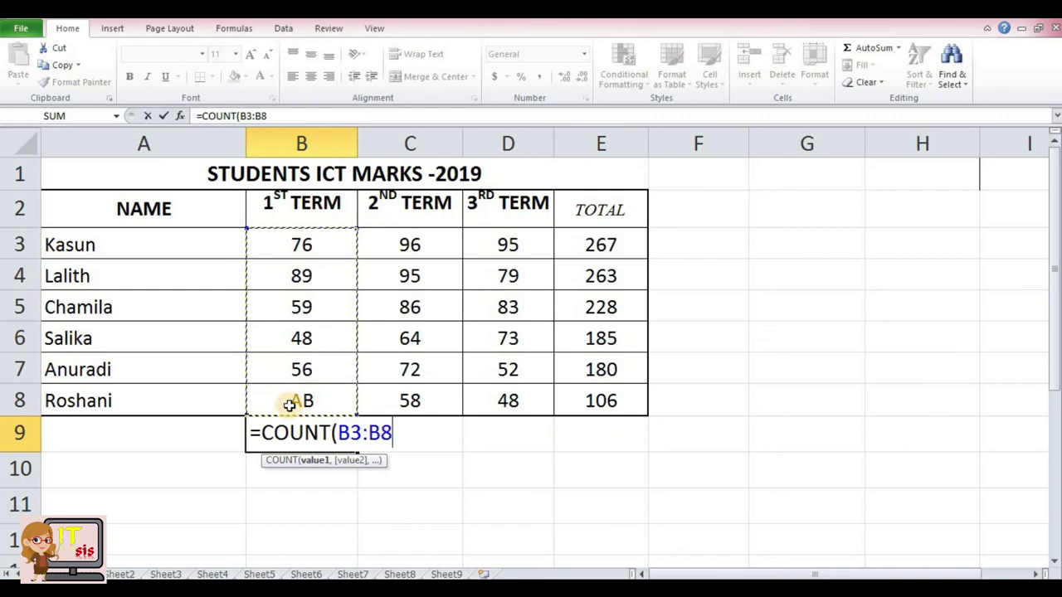
type(")")
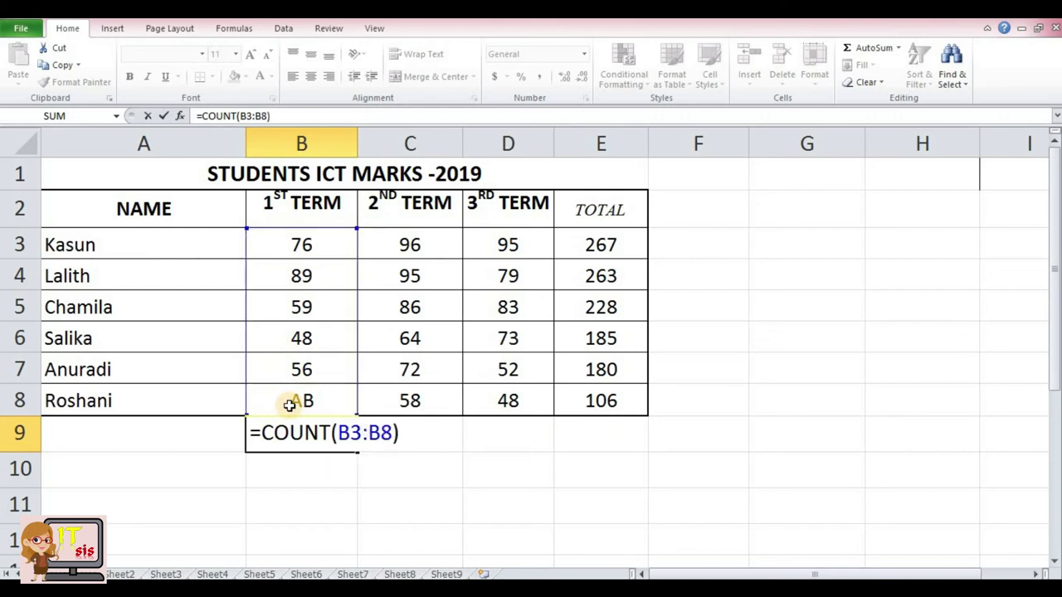
key("Return")
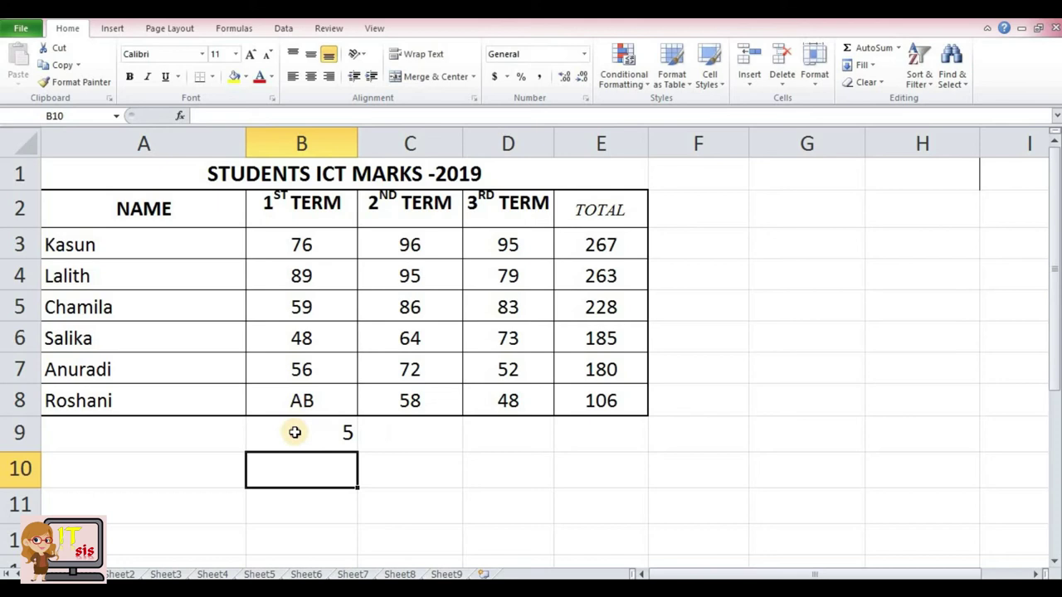
Fill the COUNT formula across to D9, giving 5, 6 and 6.
left_click(294, 432)
left_click_drag(358, 451, 550, 448)
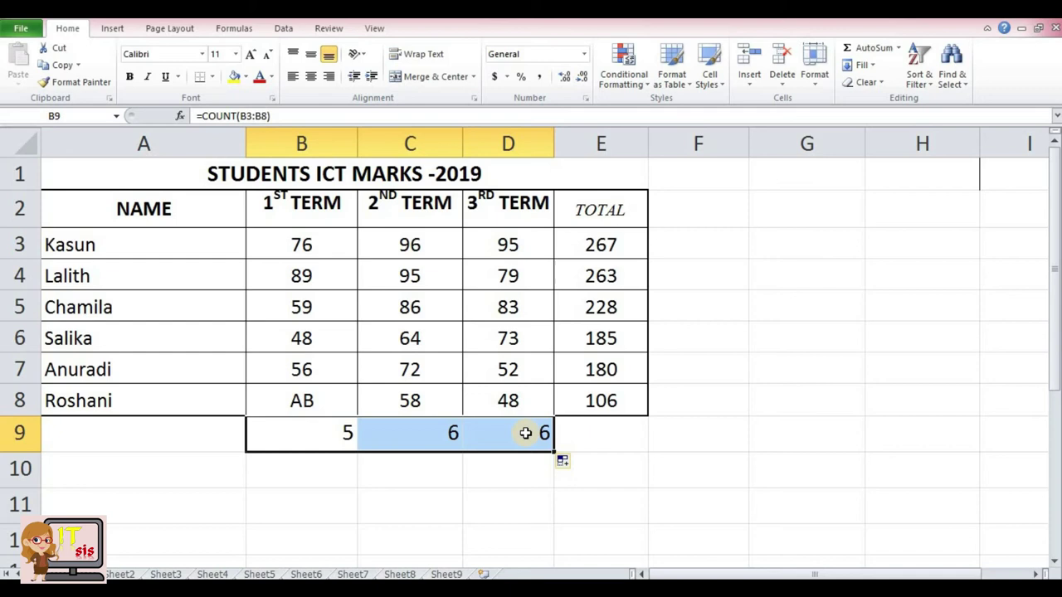
left_click_drag(525, 432, 349, 415)
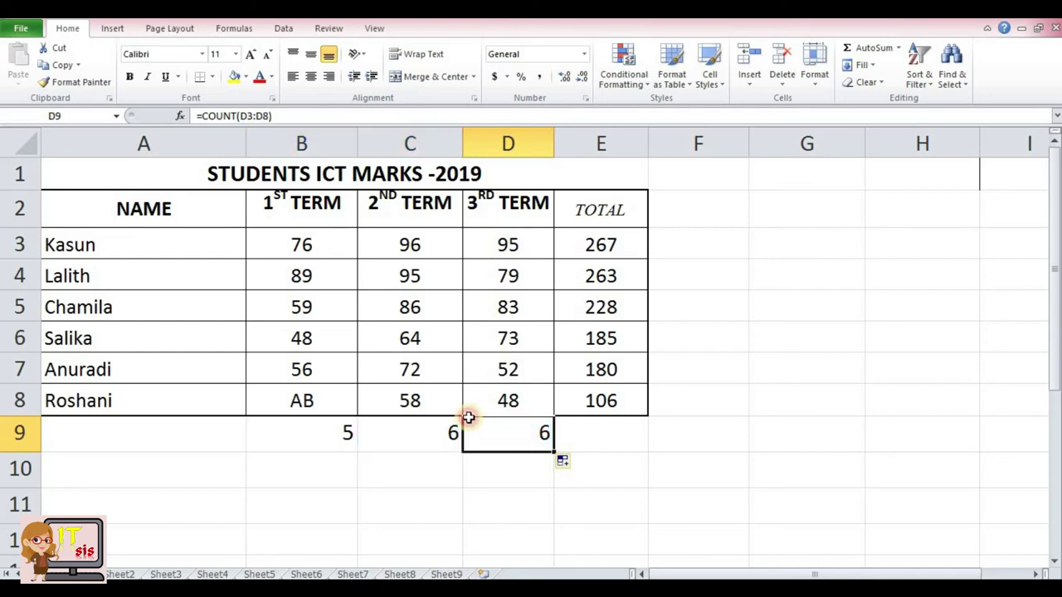
left_click(337, 432)
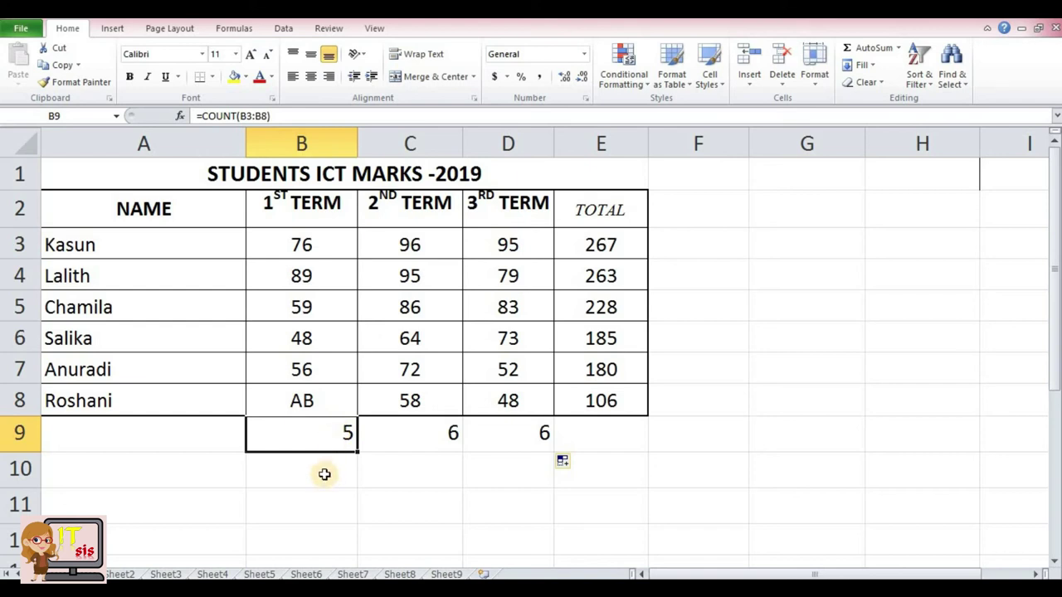
Enter =COUNTA(B3:B8) in B10, counting all six 1st term entries including AB.
left_click(324, 468)
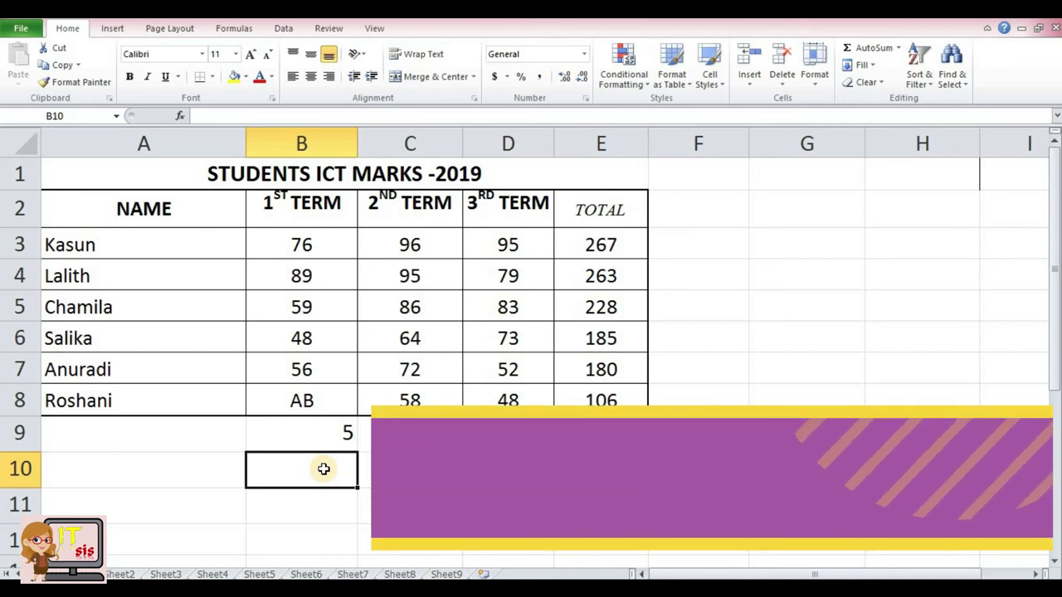
type("=")
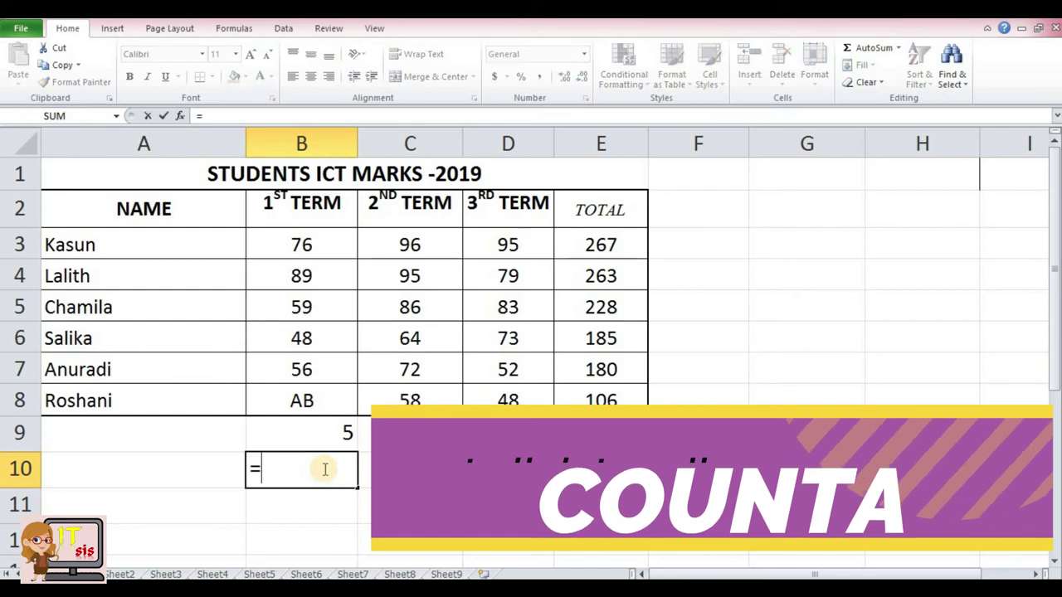
type("CO")
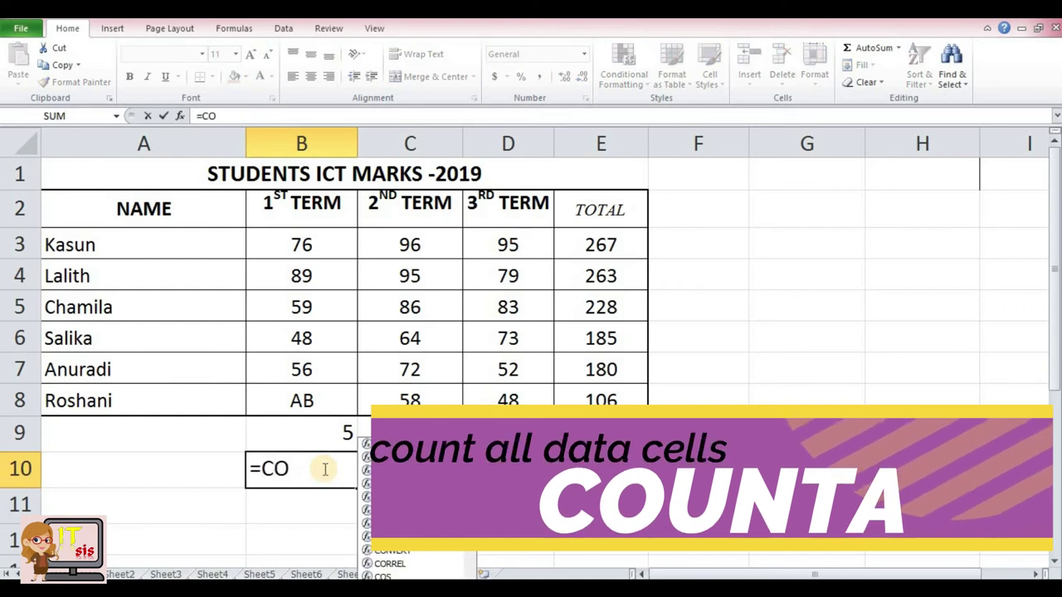
type("UNT")
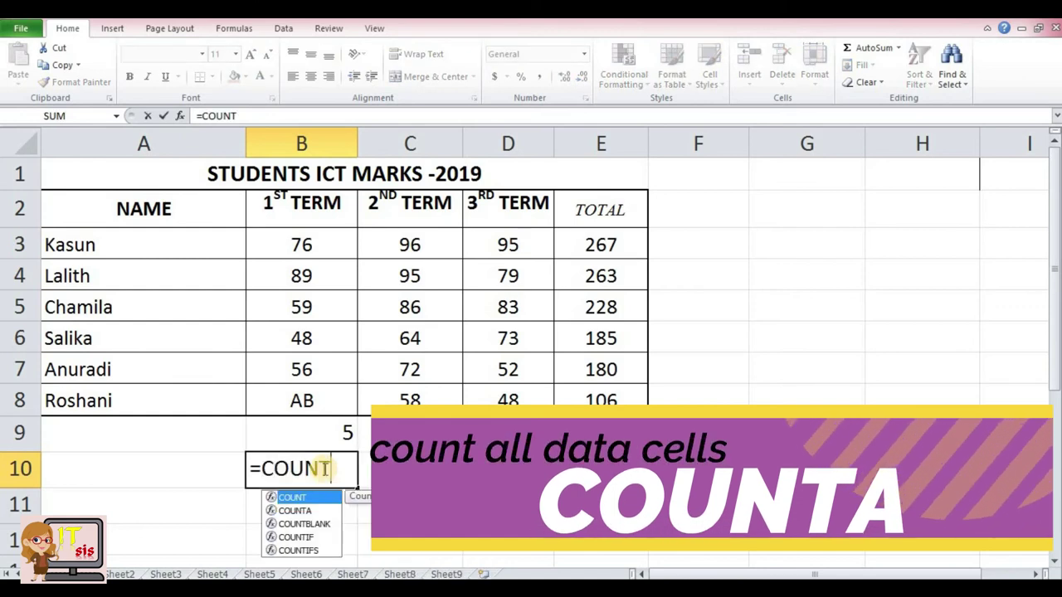
type("A")
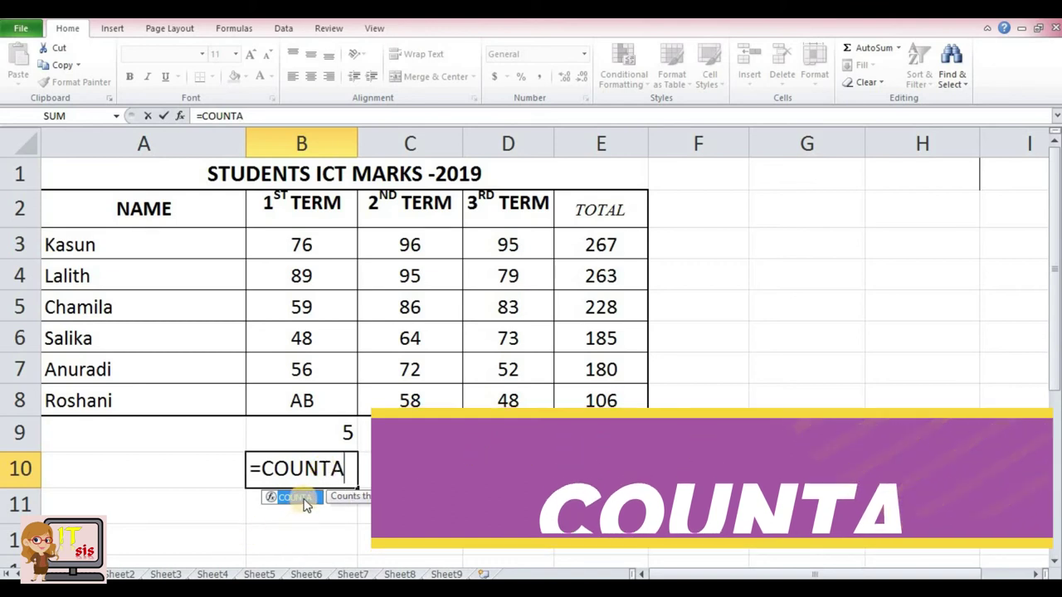
left_click(349, 470)
type("(")
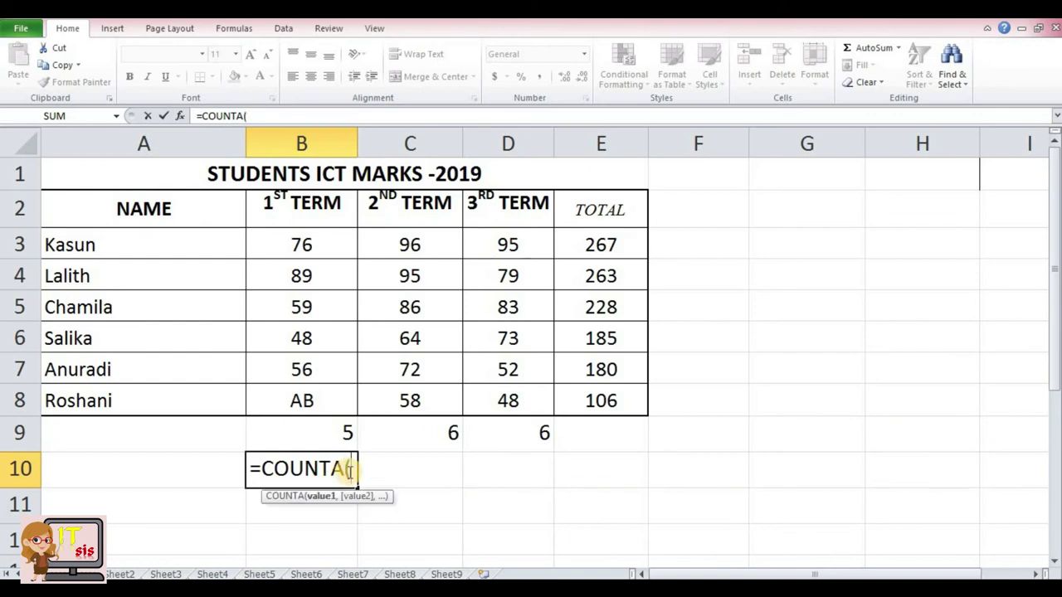
left_click_drag(293, 244, 308, 400)
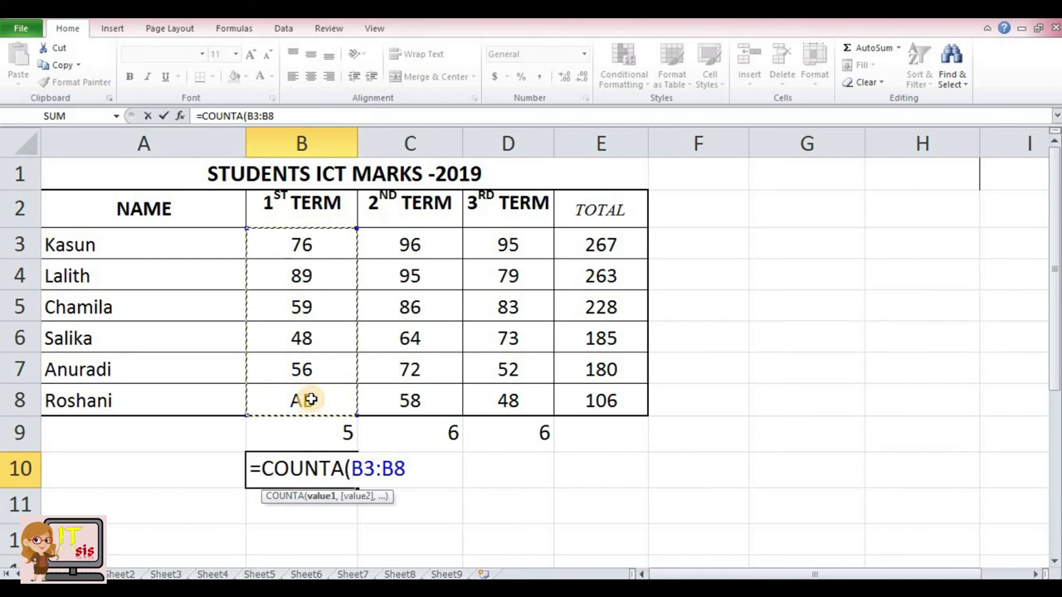
type(")")
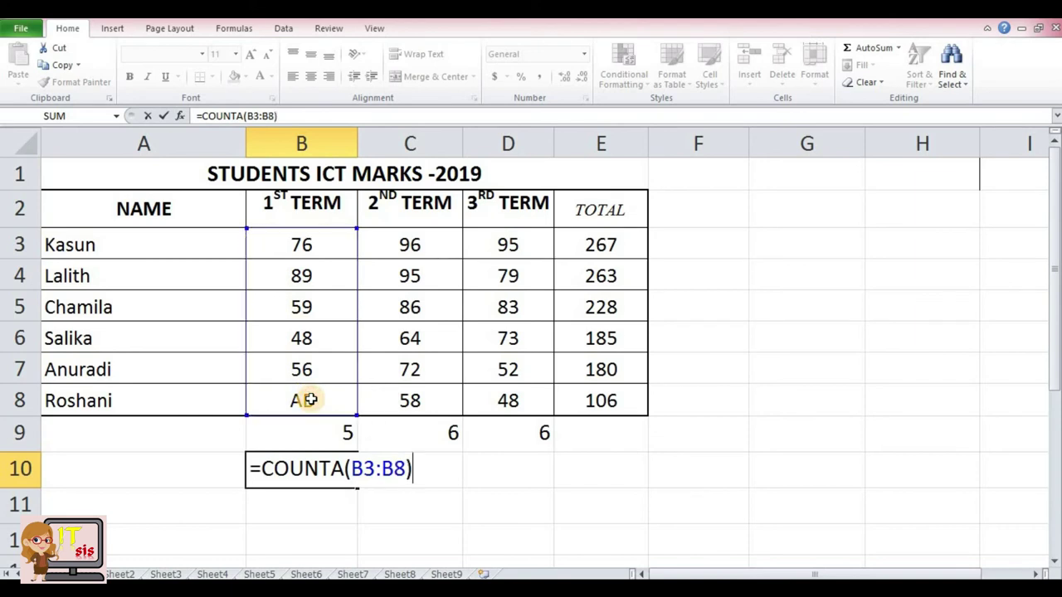
key("Return")
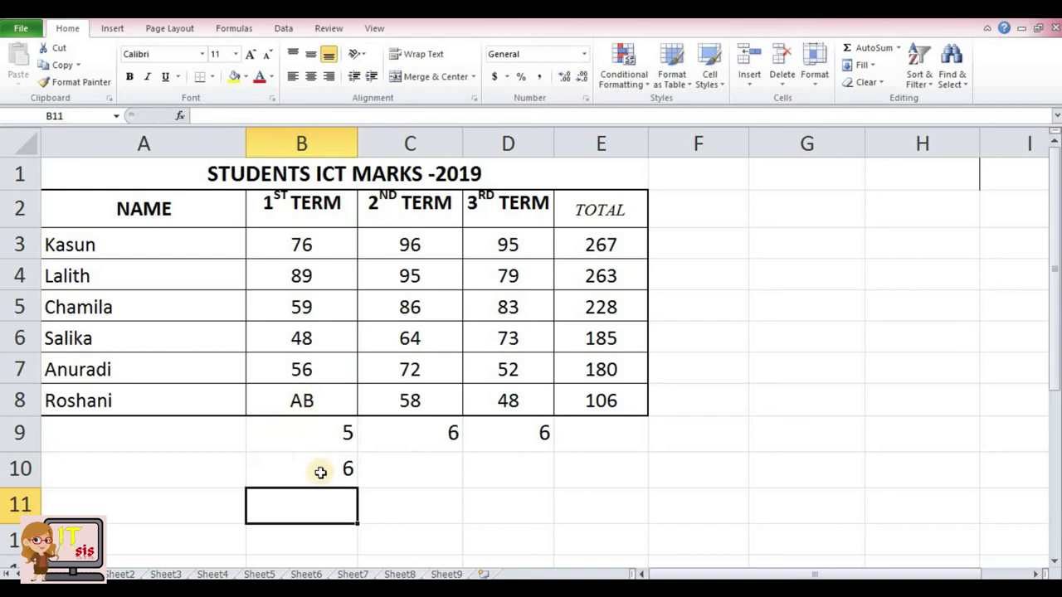
left_click(320, 474)
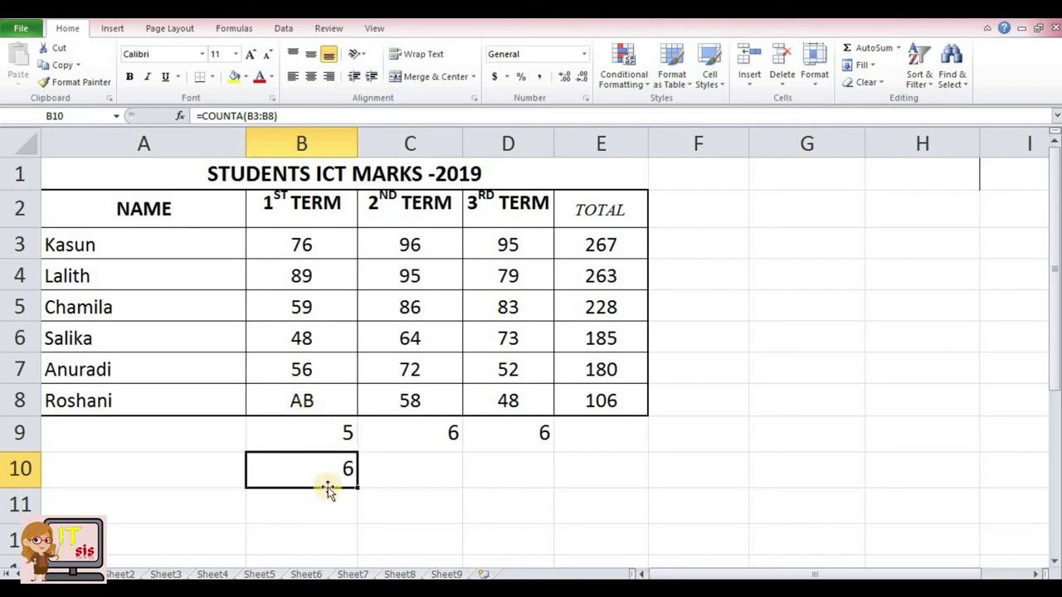
Enter =COUNTA(A3:A8) in A10 to count the student names.
left_click(206, 473)
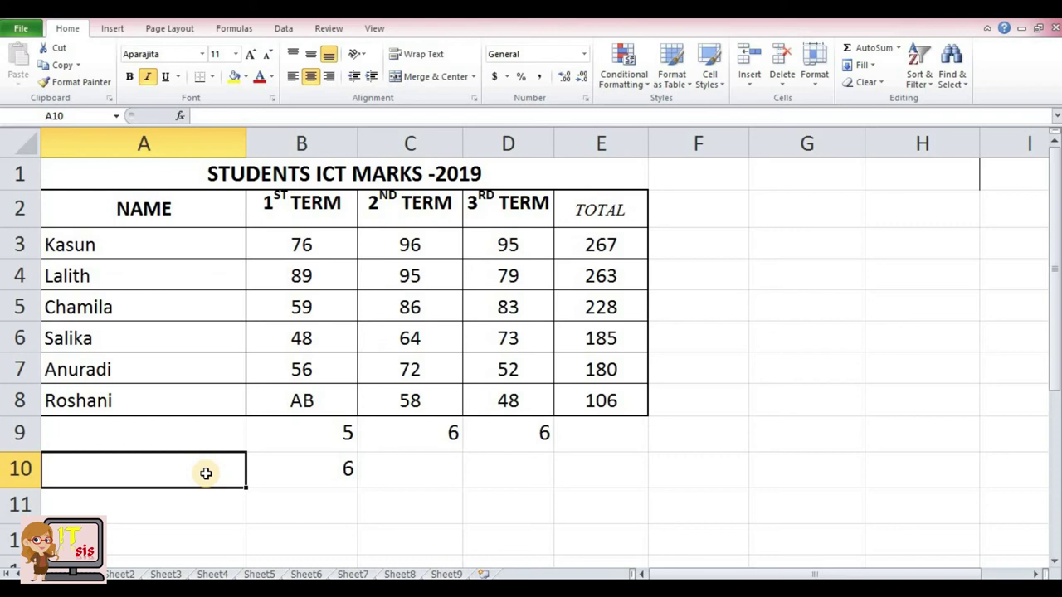
type("=")
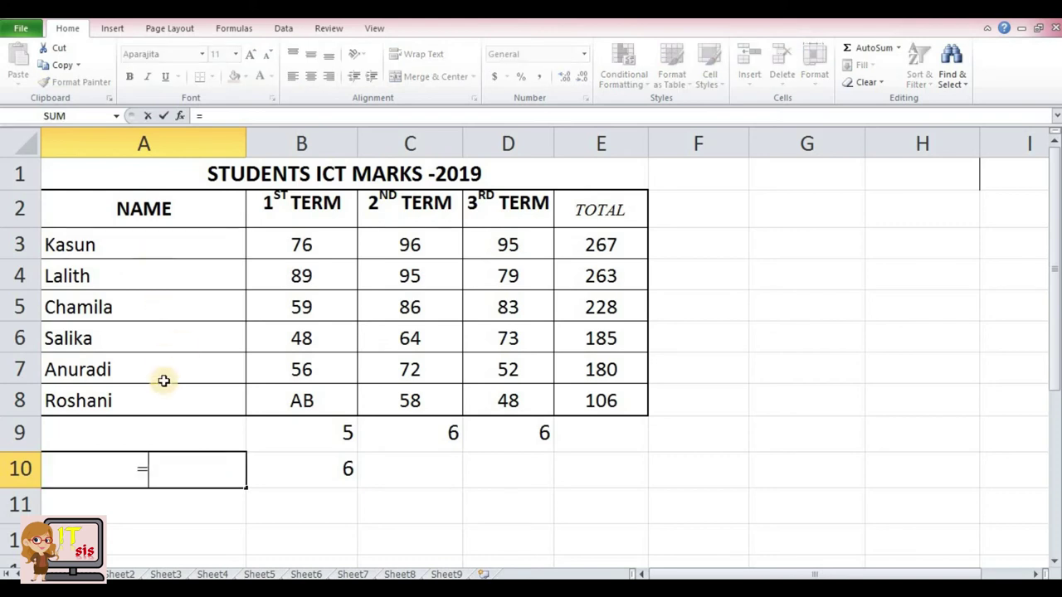
type("COUNT")
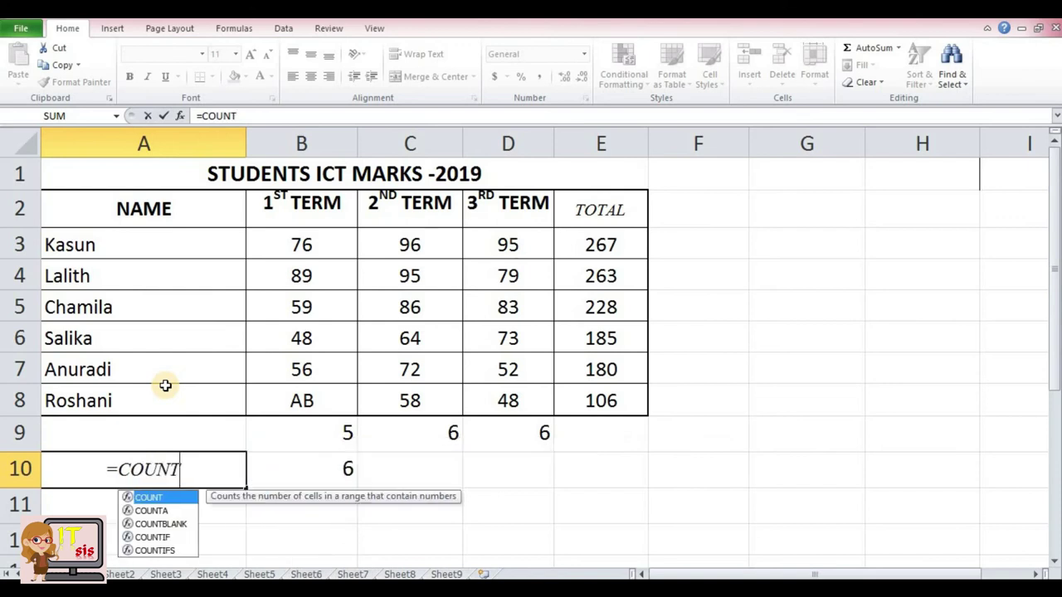
type("A(")
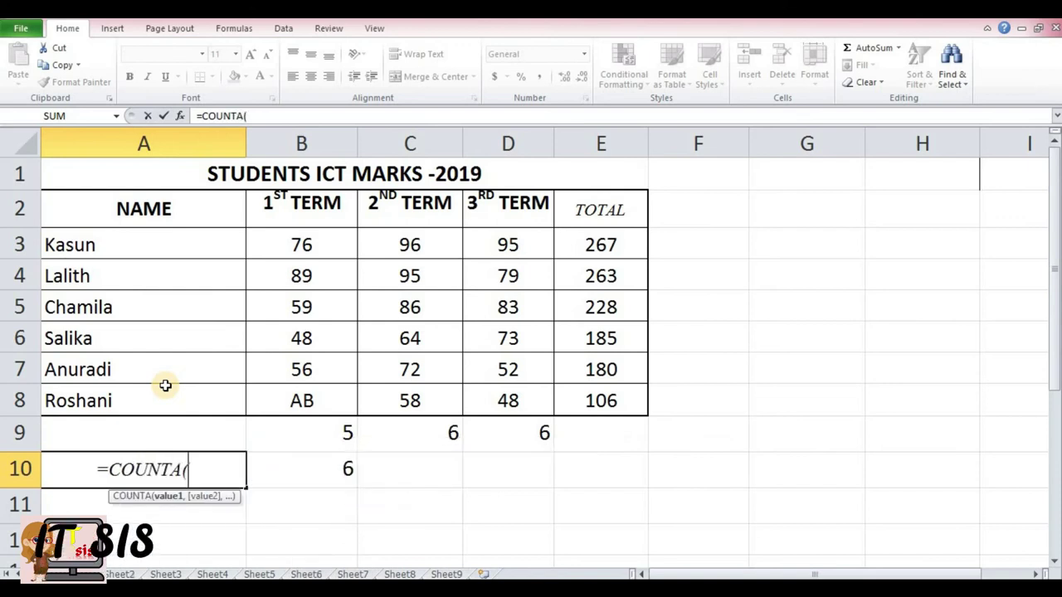
left_click_drag(107, 241, 131, 405)
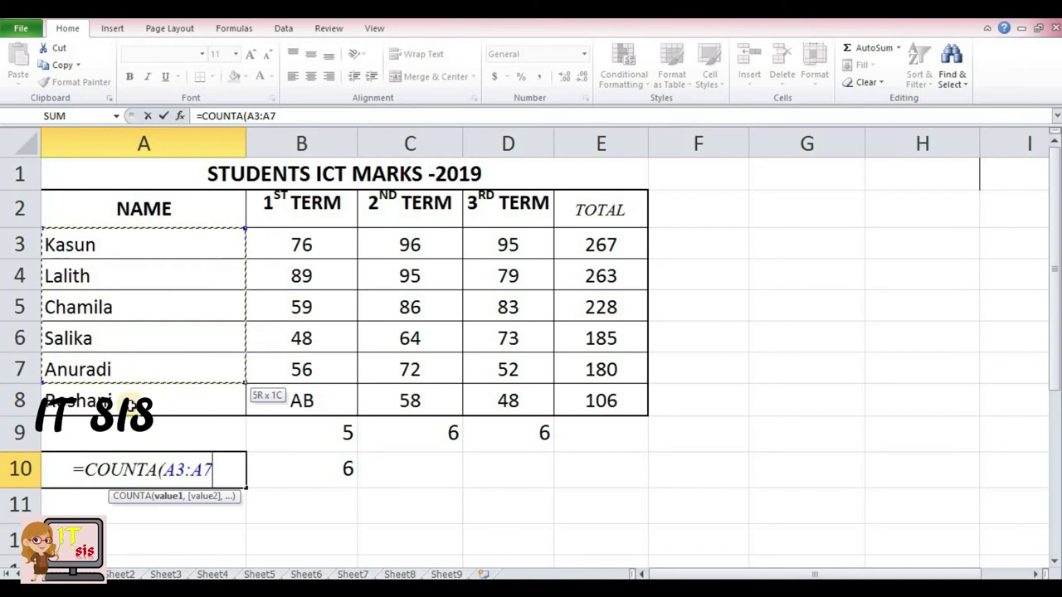
type(")")
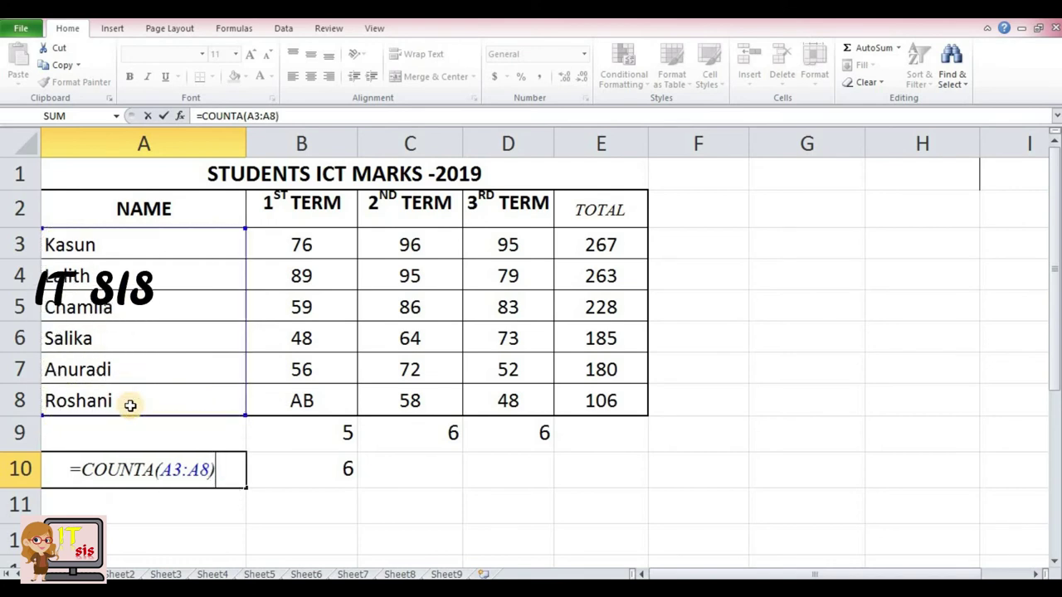
key("Return")
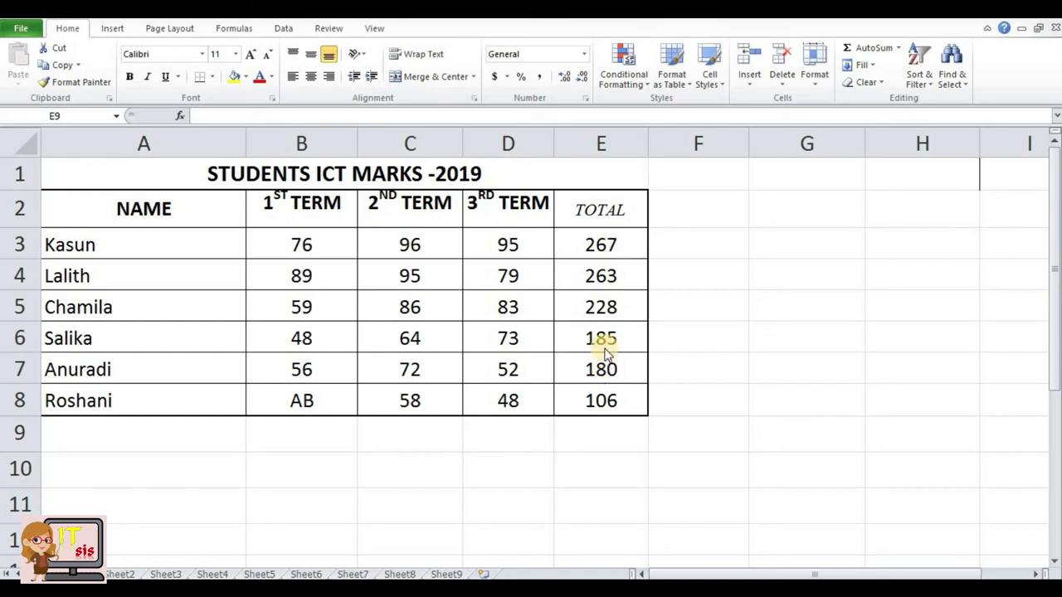
Enter =COUNTIF(E3:E8,">200") in E9 to count totals above 200, giving 3.
left_click(603, 430)
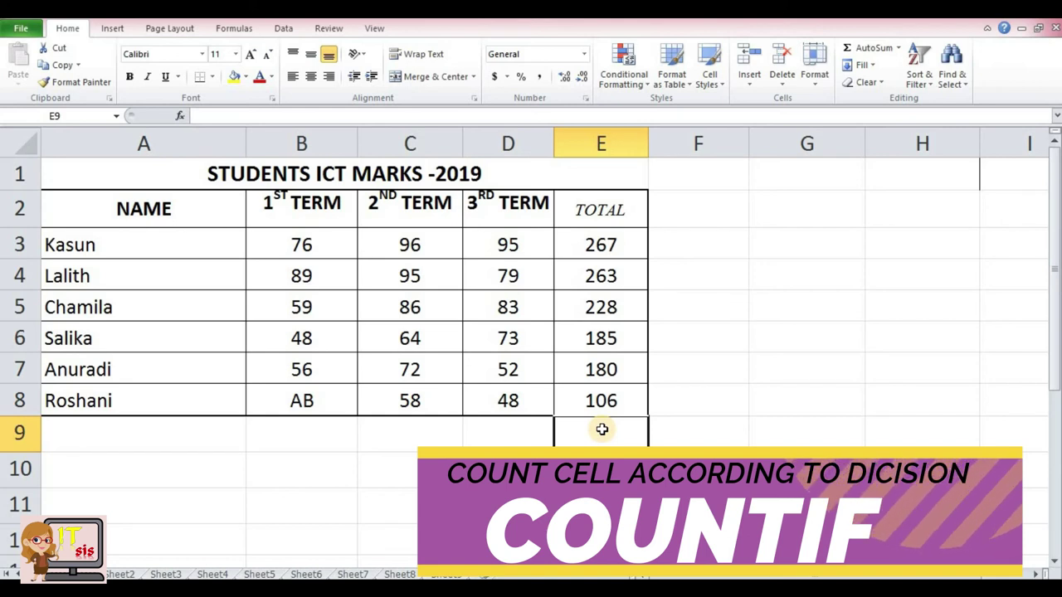
type("=")
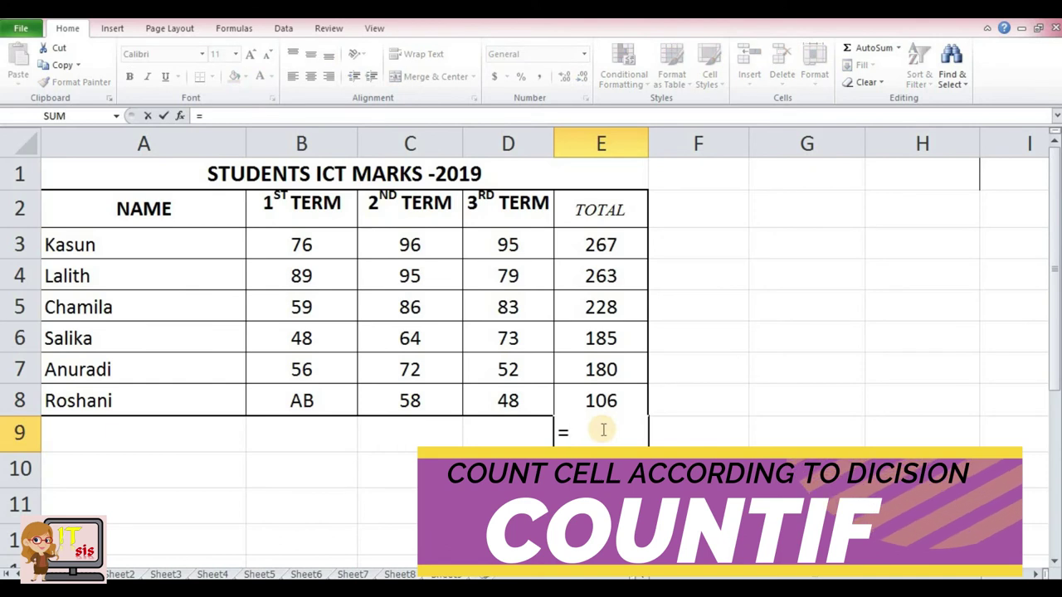
type("COU")
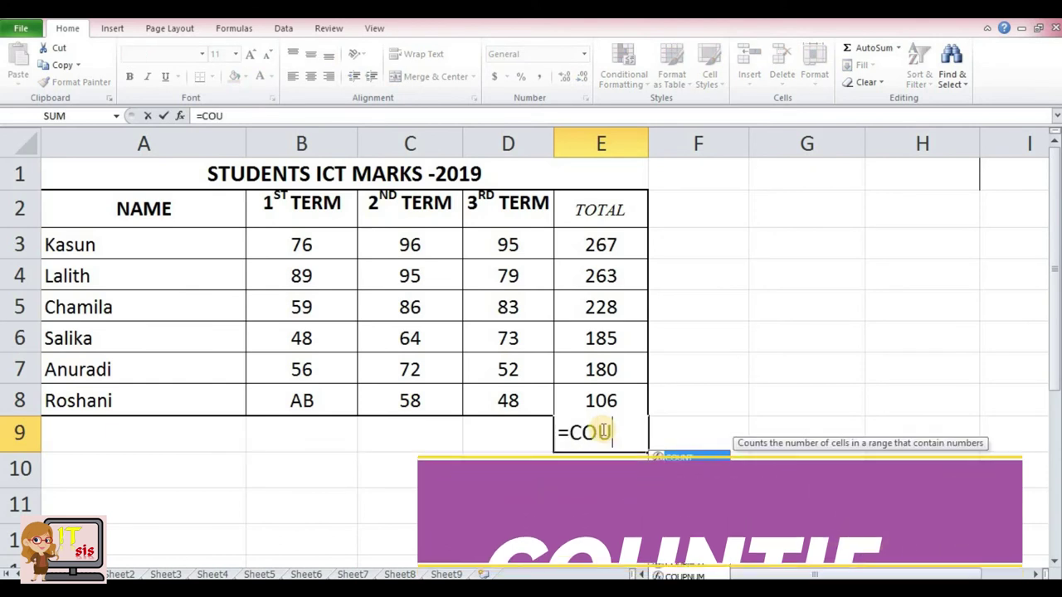
type("NT")
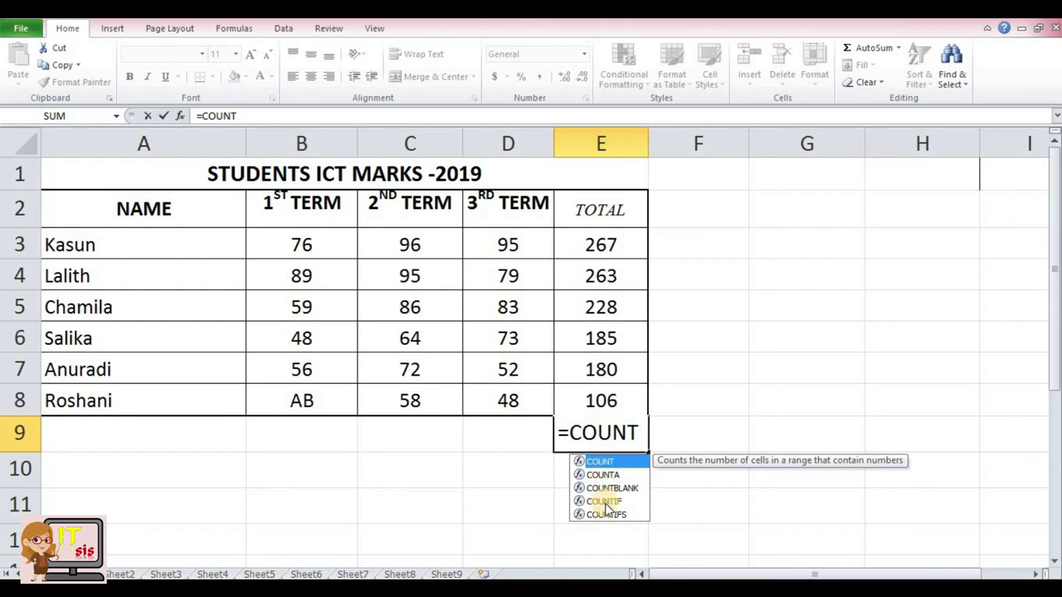
double_click(605, 502)
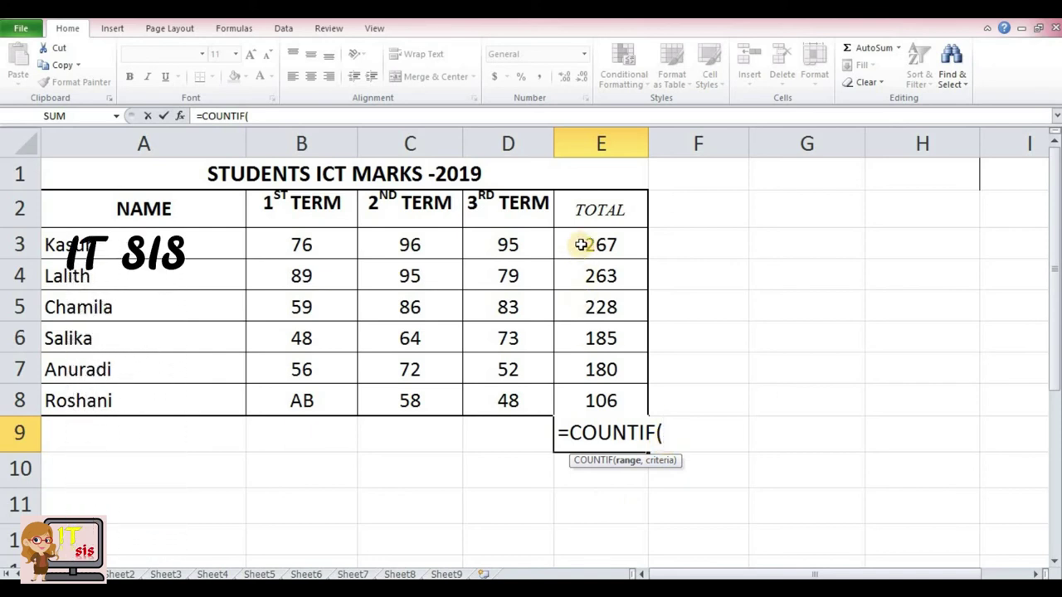
left_click_drag(581, 244, 601, 401)
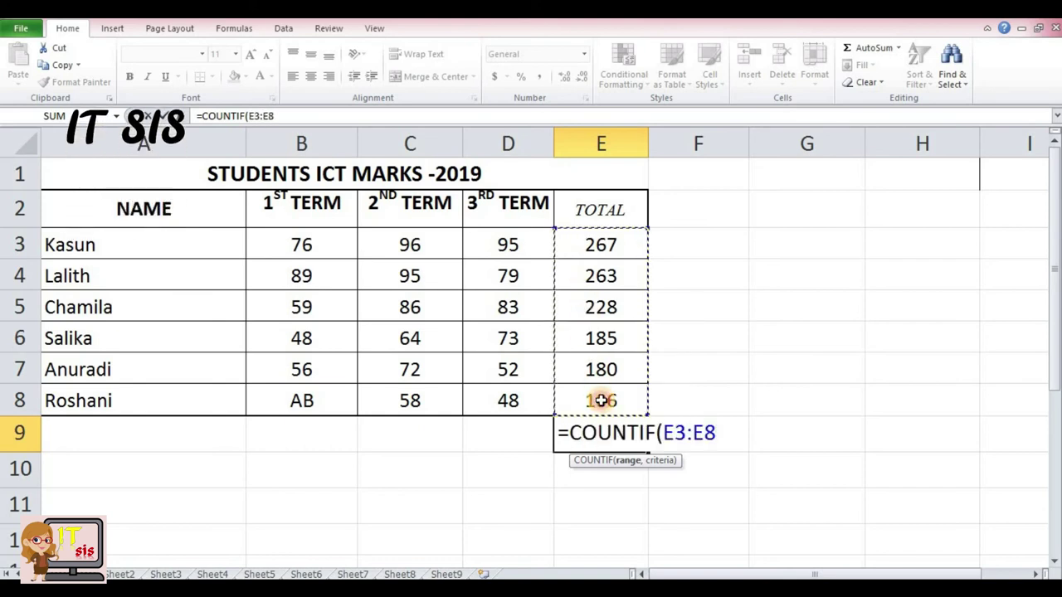
type(",")
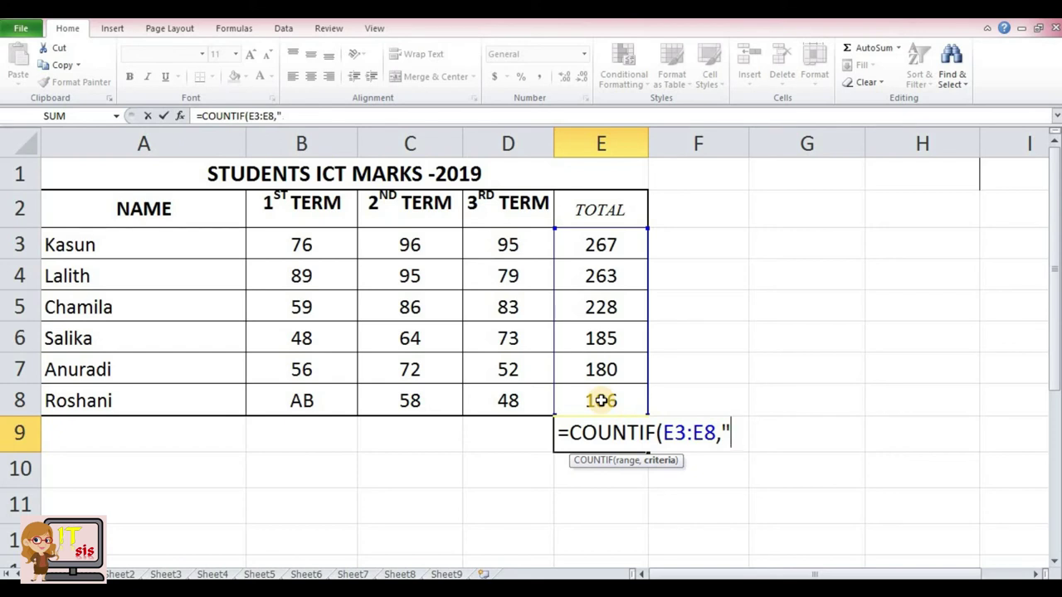
type("00\"")
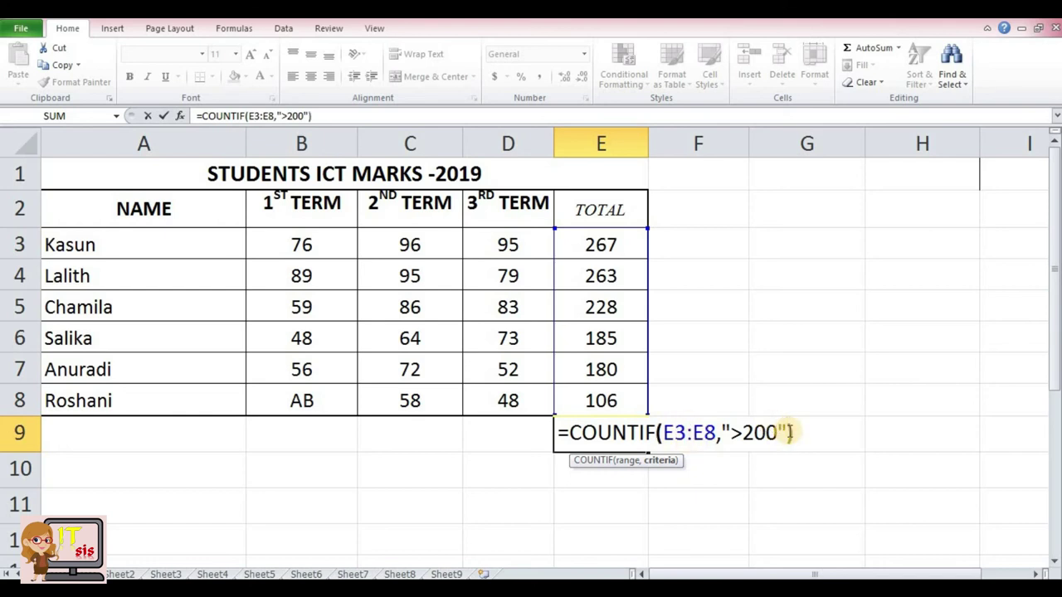
type(")")
key("Return")
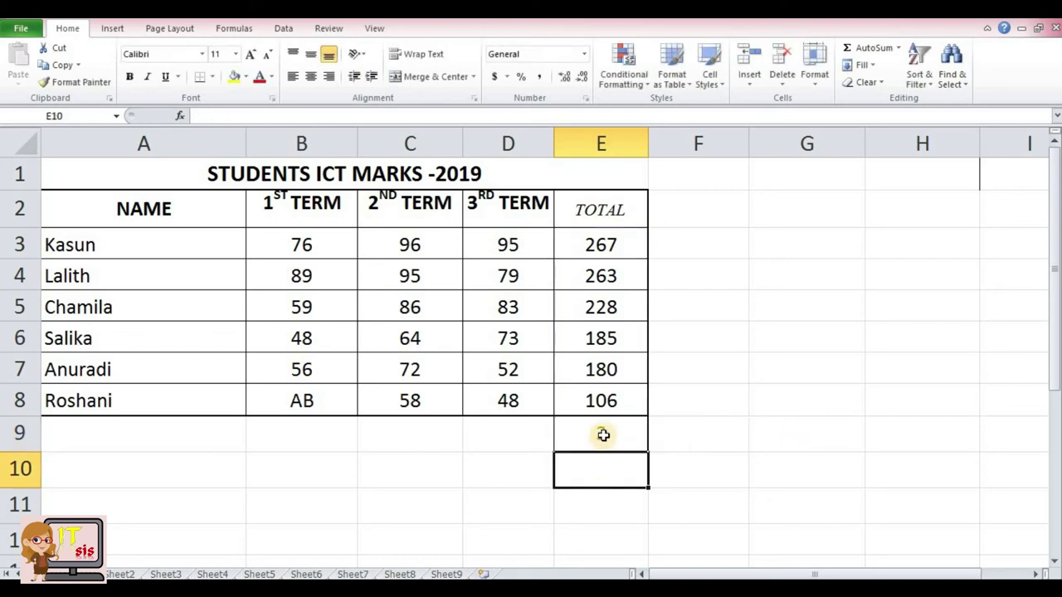
left_click(603, 435)
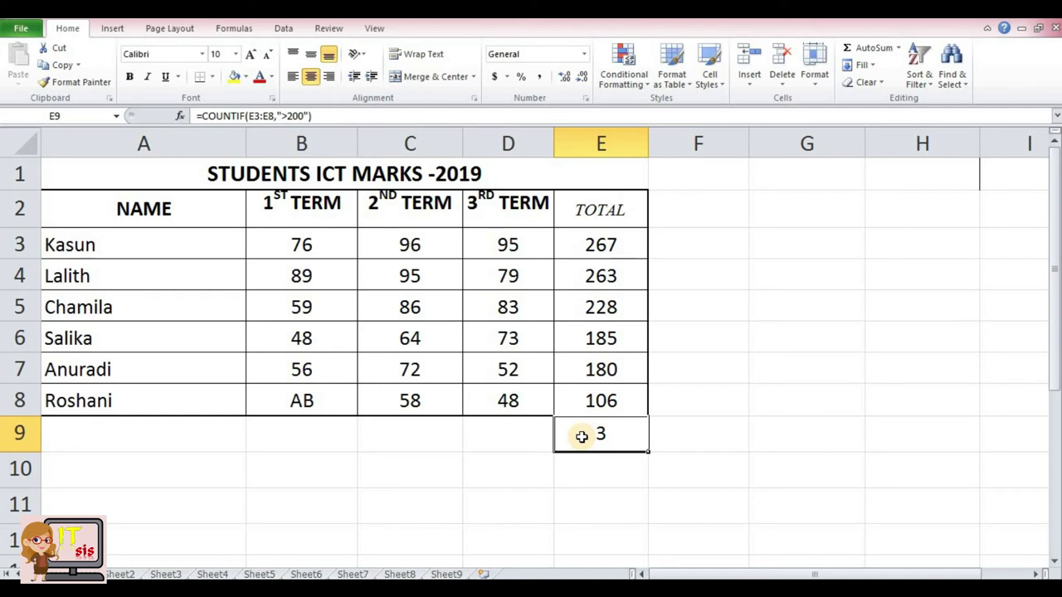
key("Delete")
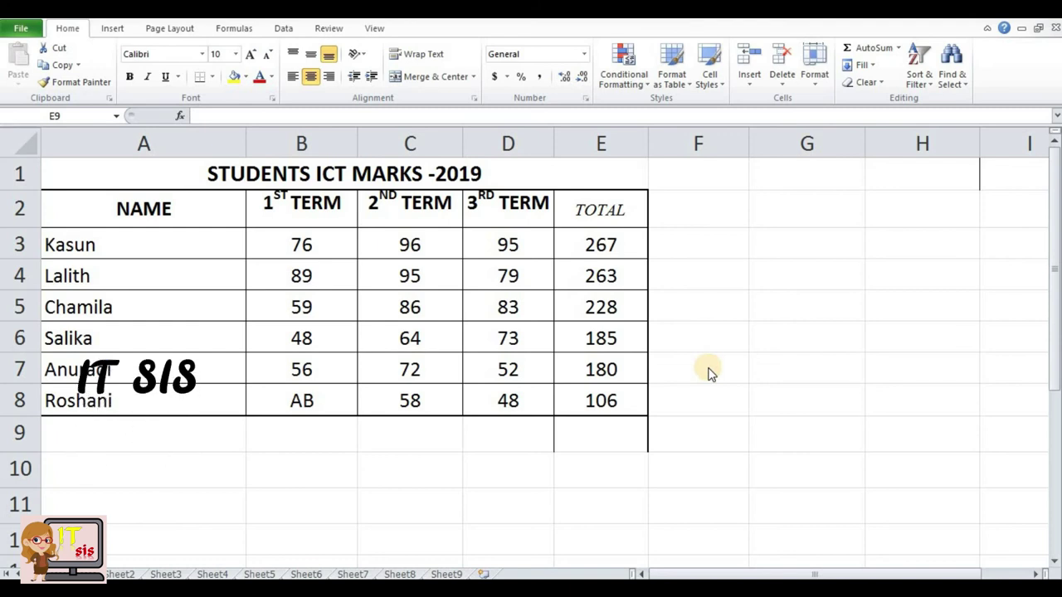
left_click(623, 428)
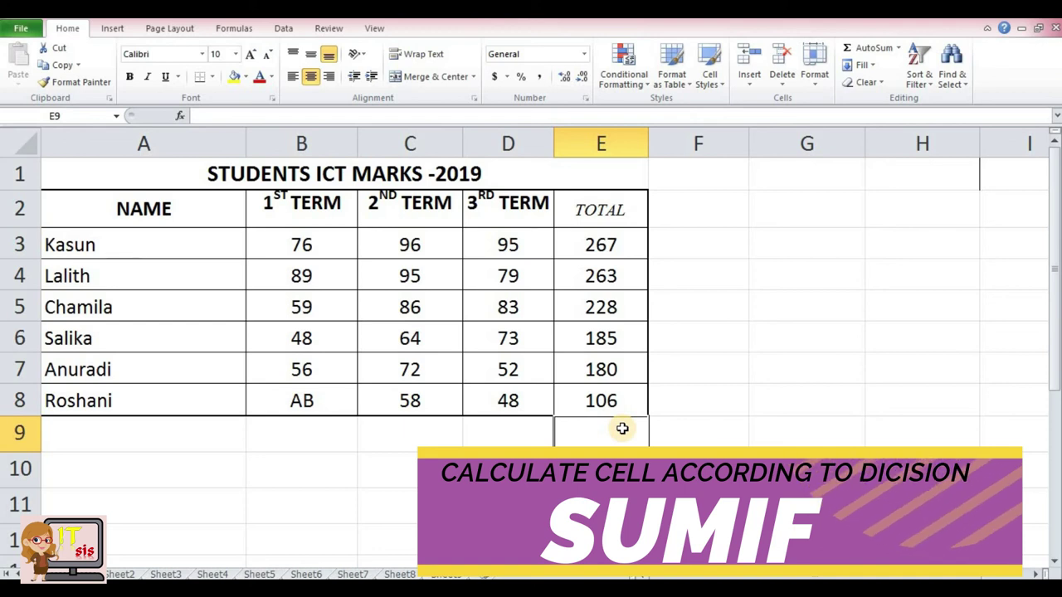
Enter =SUMIF(E3:E8,">200") in E9, totalling 758, and review the formulas.
type("=")
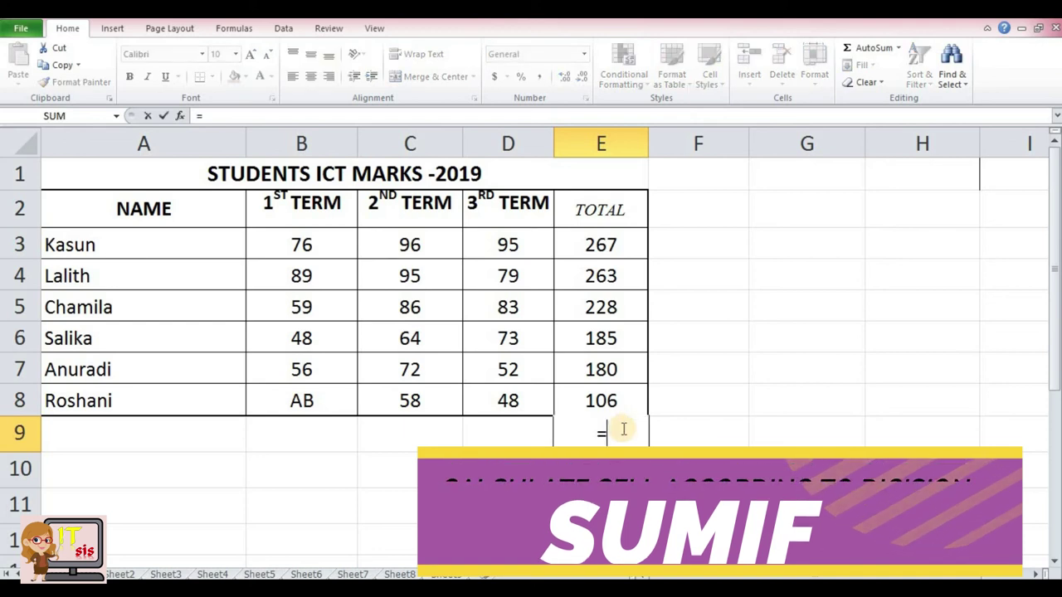
type("SUMIF(")
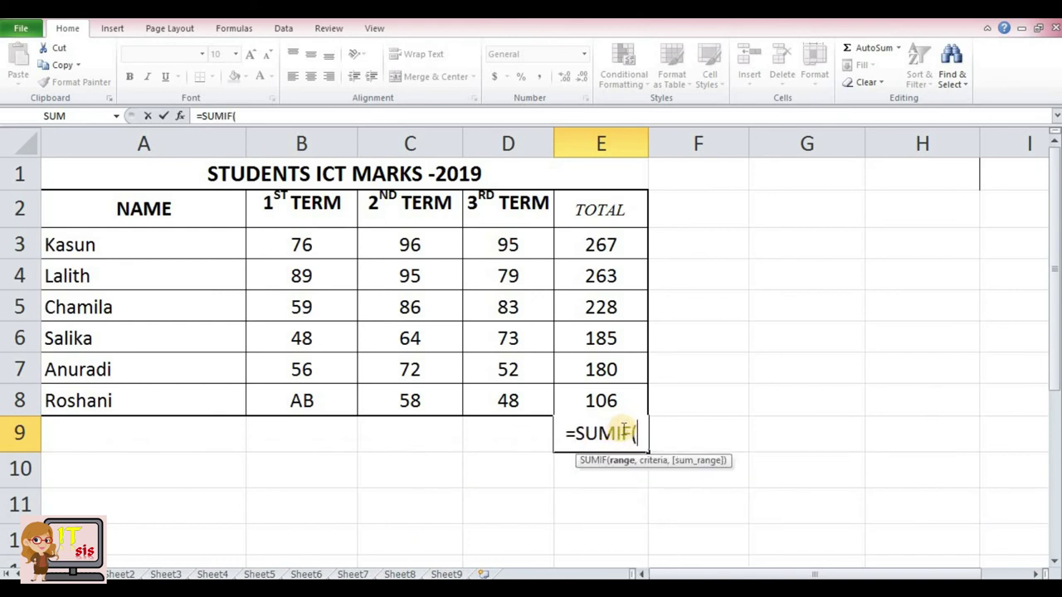
left_click_drag(570, 245, 594, 399)
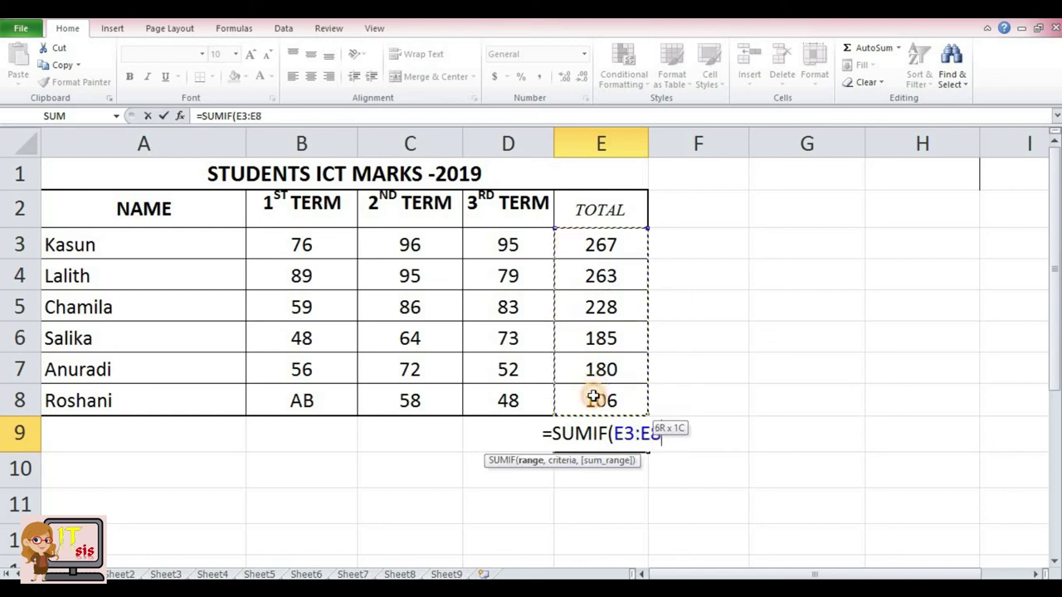
type(",")
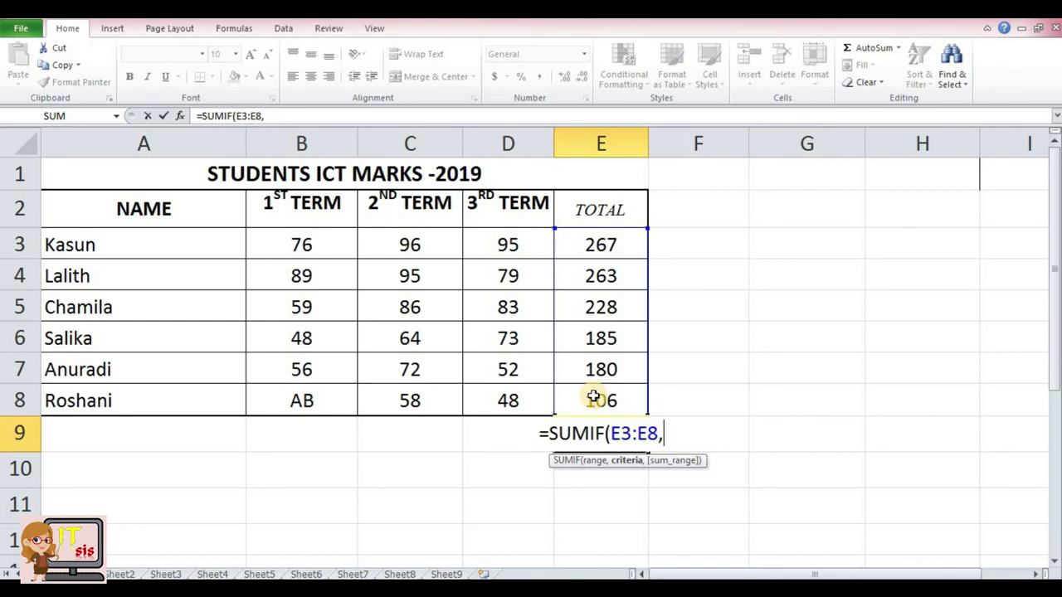
type("\"")
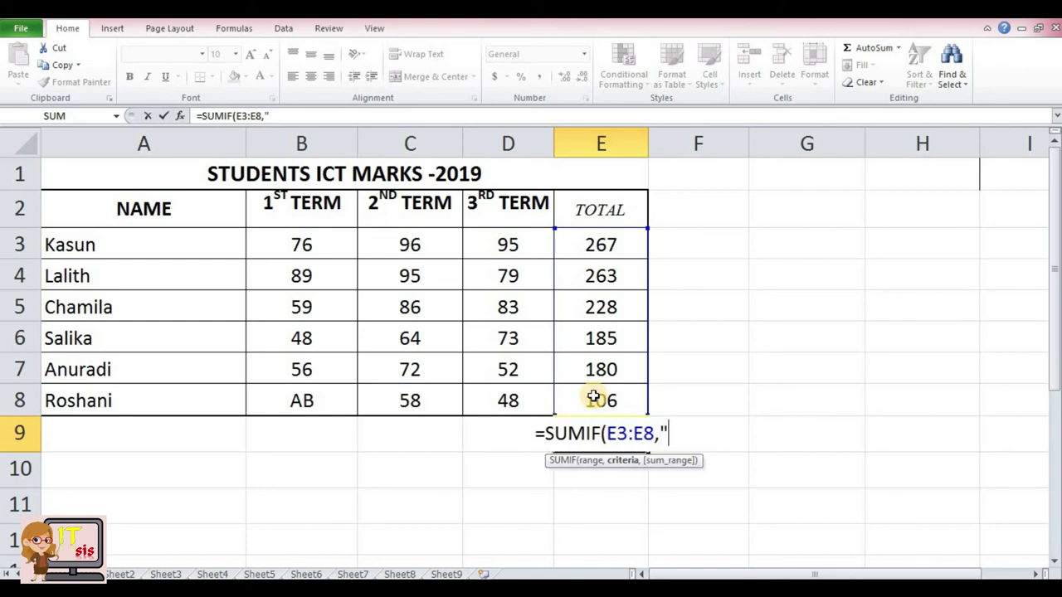
type(">")
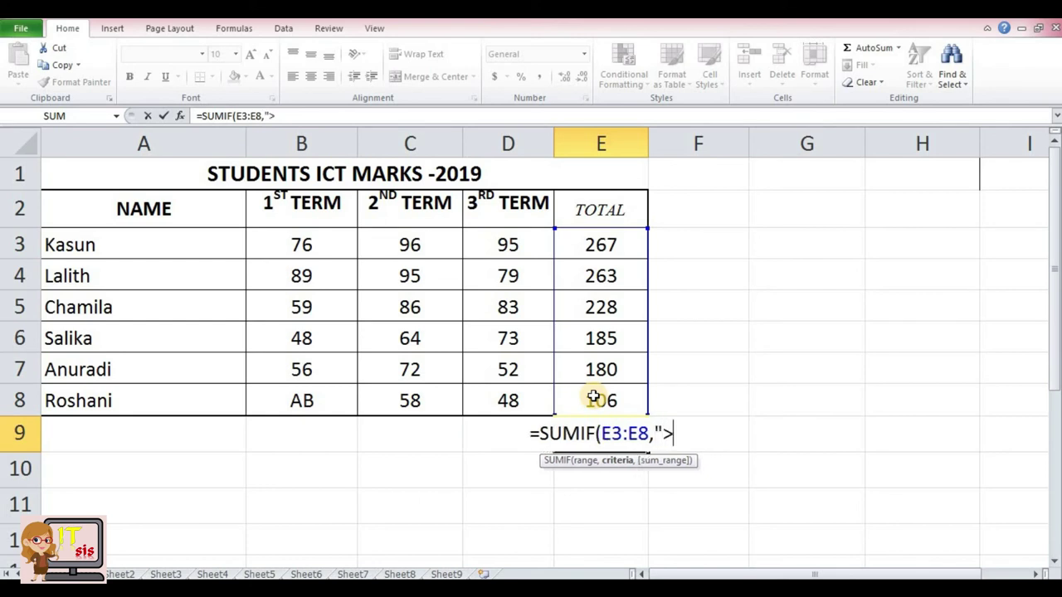
type("200")
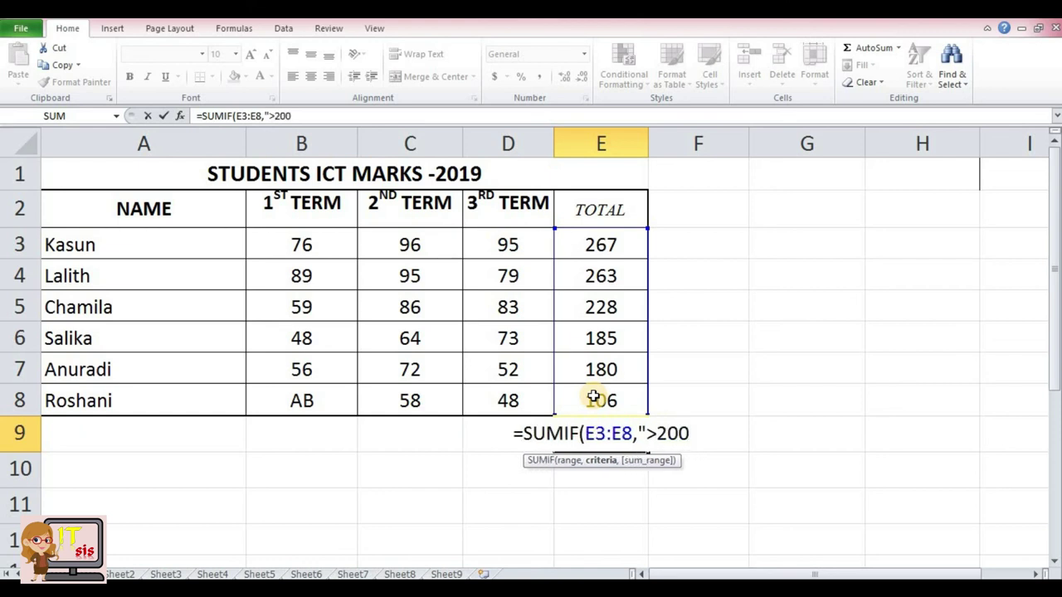
type("\"")
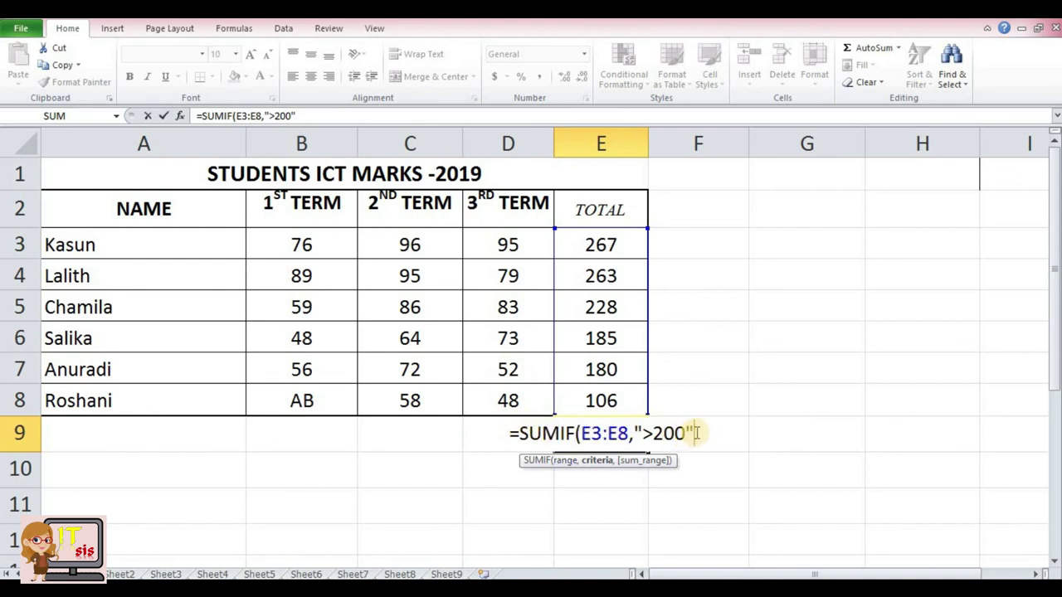
type(")")
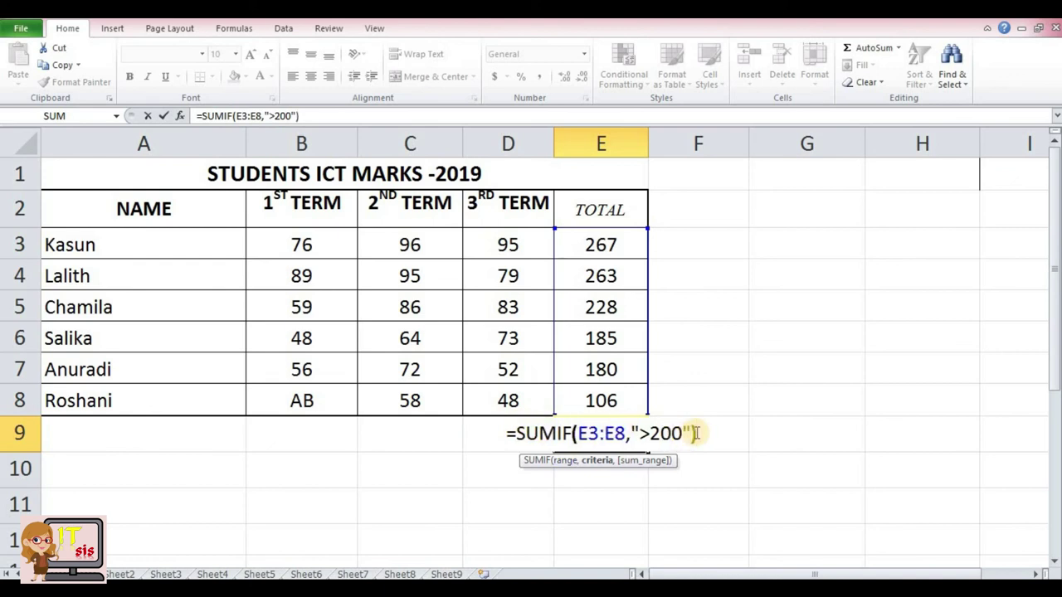
key("Return")
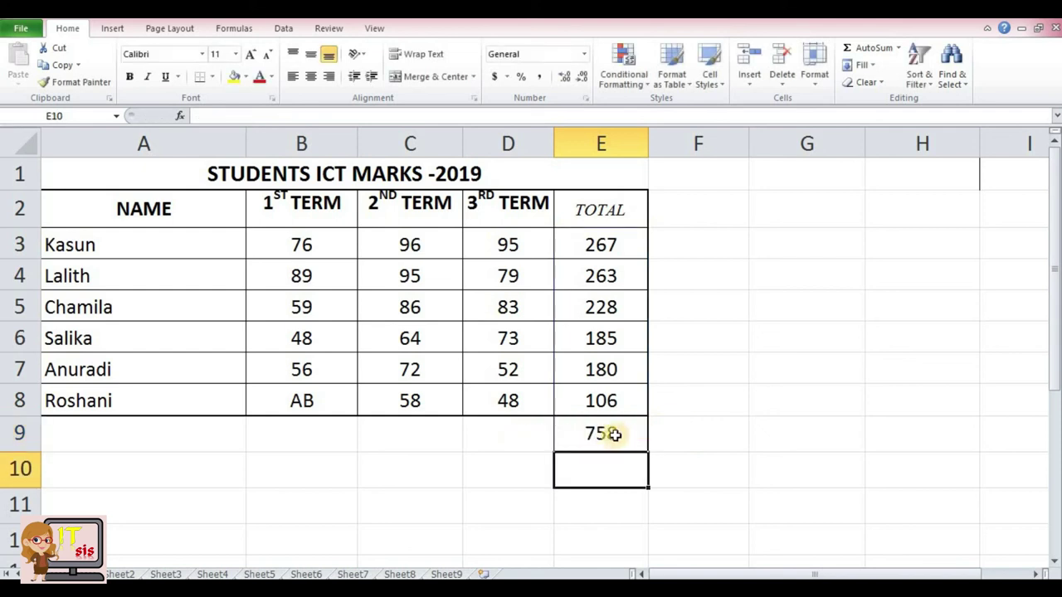
left_click(609, 437)
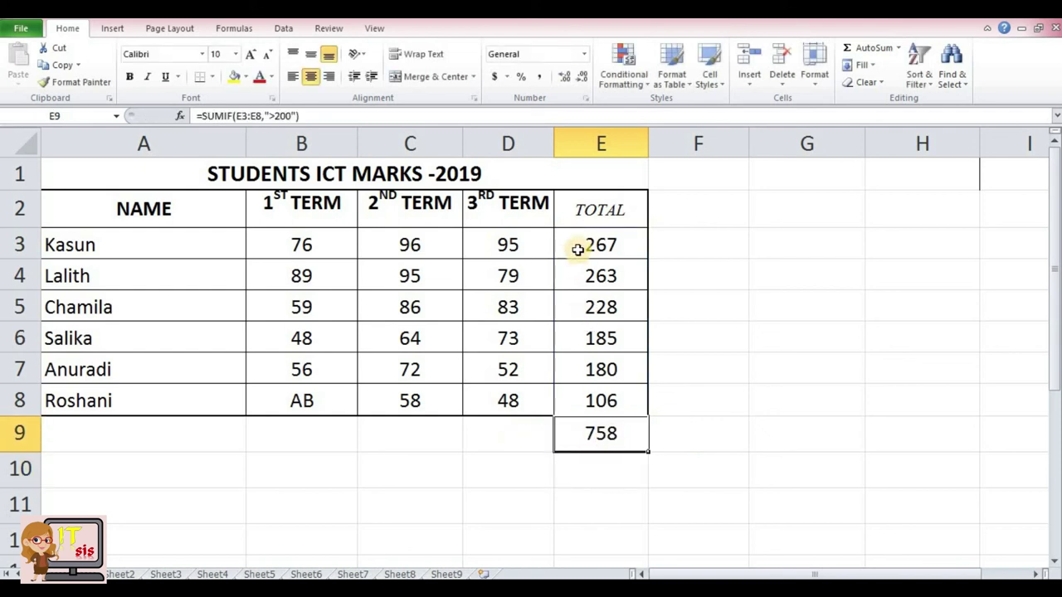
left_click_drag(576, 243, 594, 309)
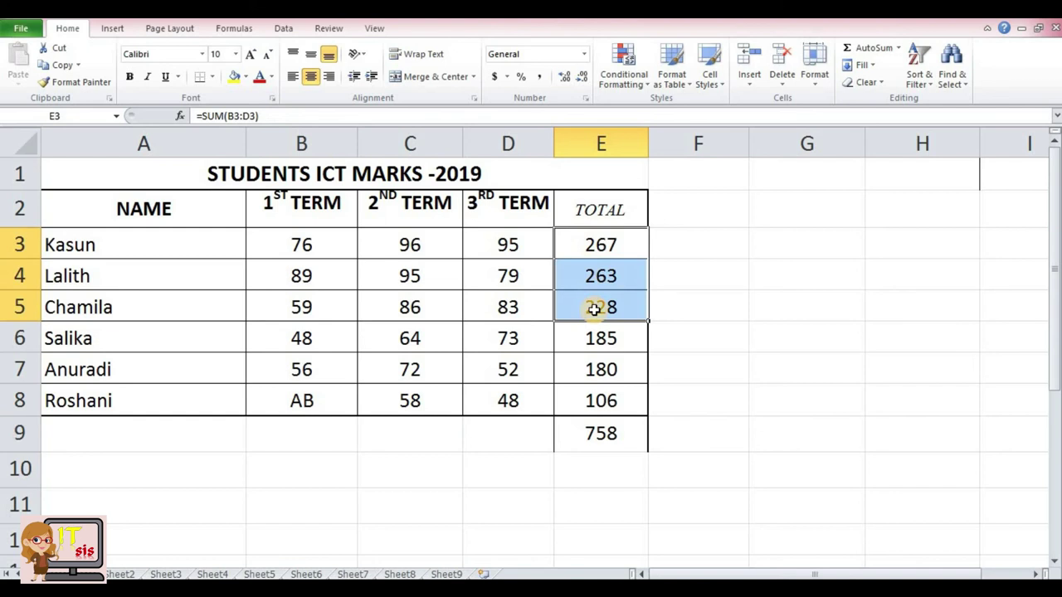
left_click(601, 437)
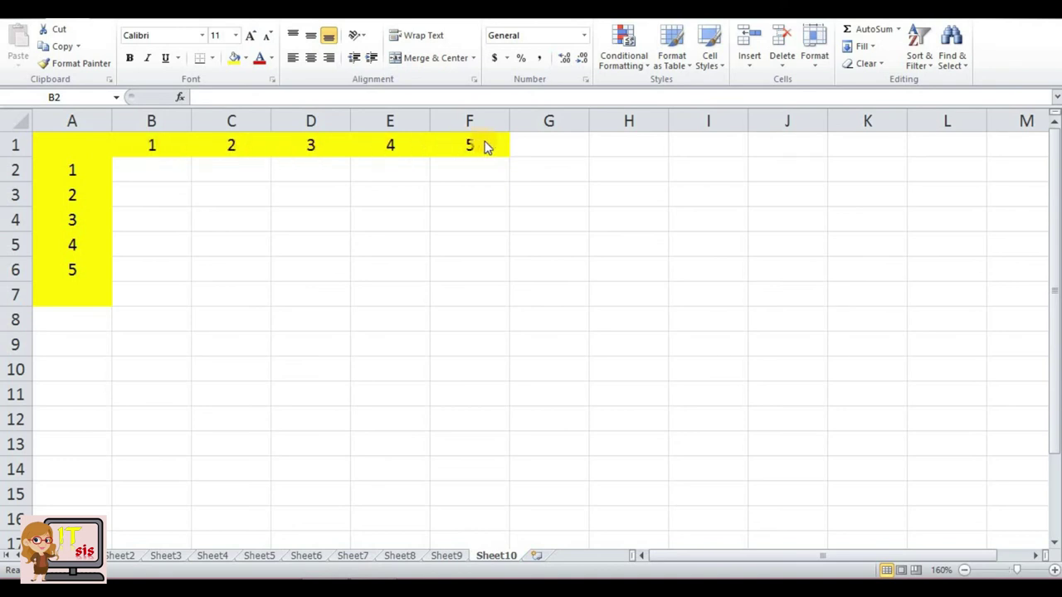
Go to Sheet10 and select cell B2 for the first product.
left_click(147, 190)
left_click(152, 170)
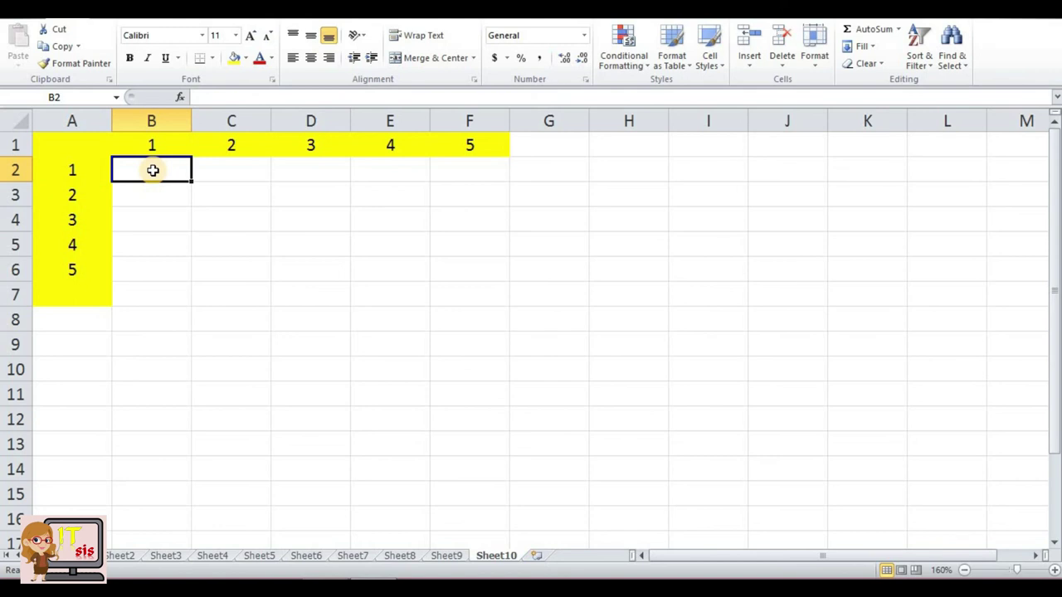
Enter =B$1*$A2 in B2, locking row 1 and column A, so it shows 1.
type("=")
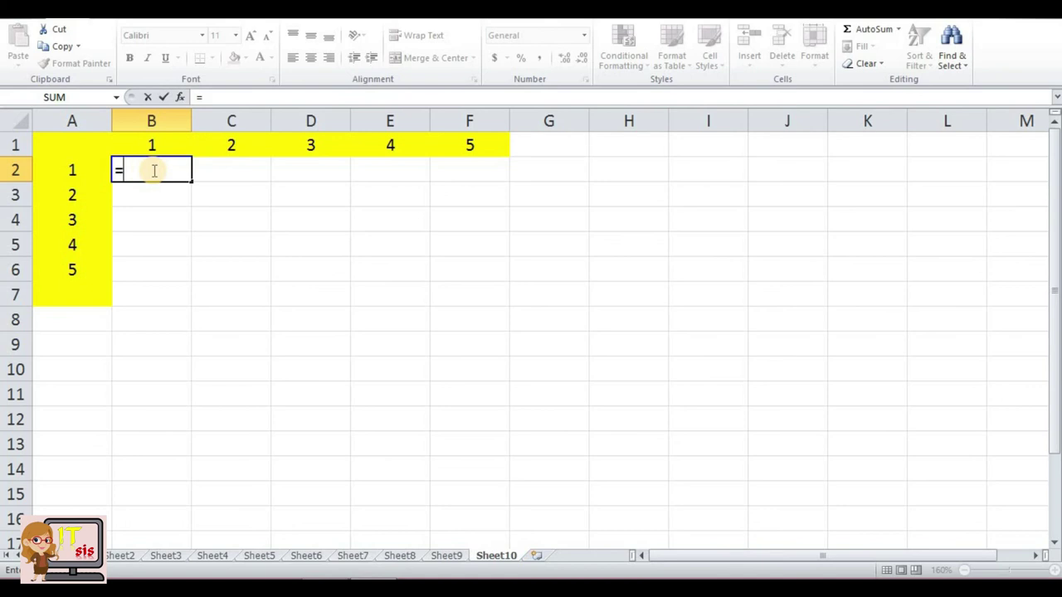
type("B1*")
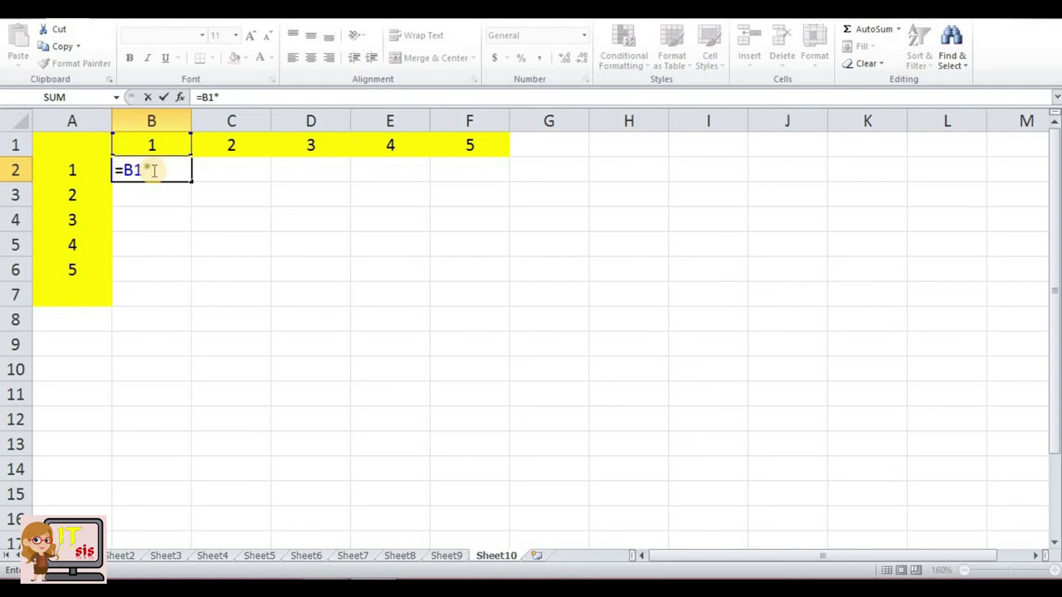
type("A")
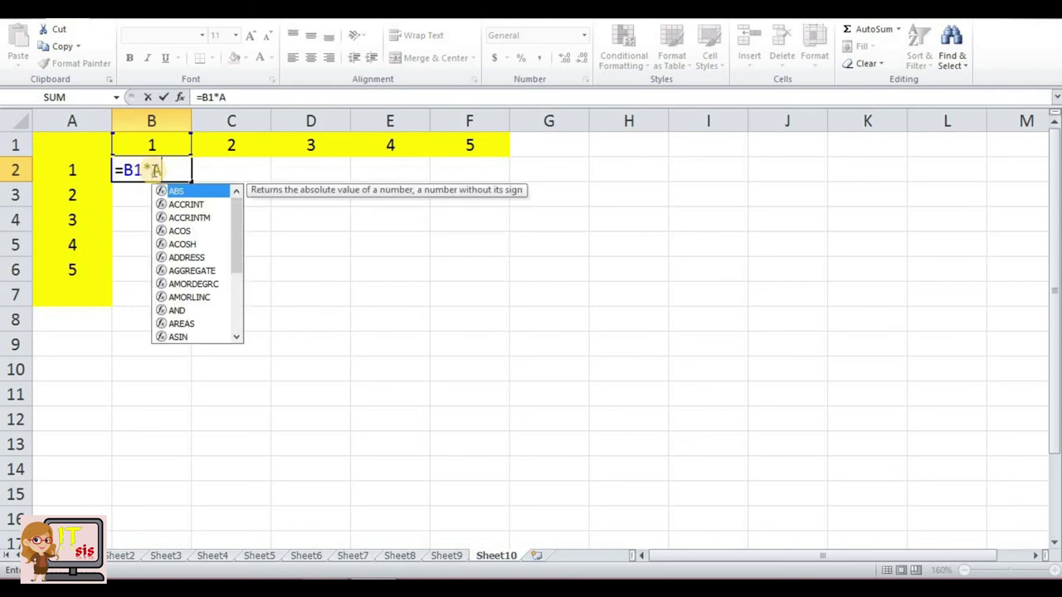
type("2")
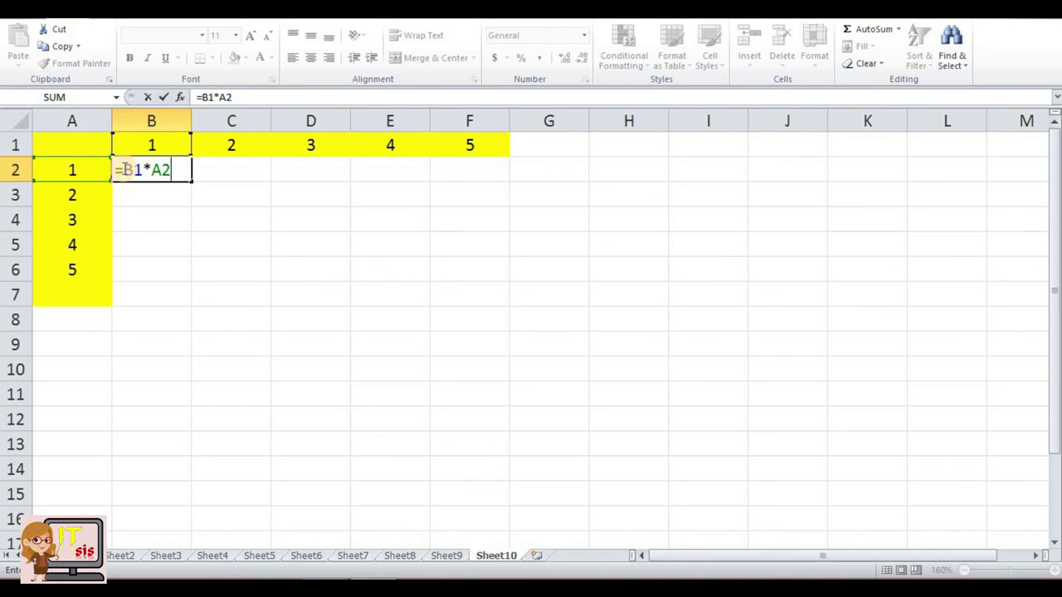
left_click_drag(124, 170, 136, 169)
double_click(135, 170)
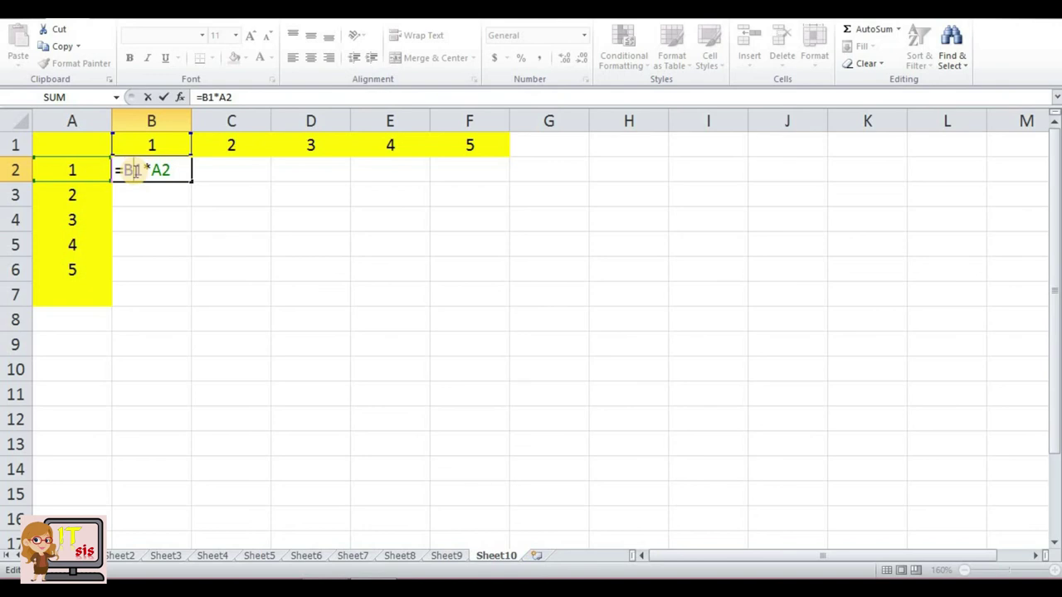
left_click(134, 171)
type("$1*")
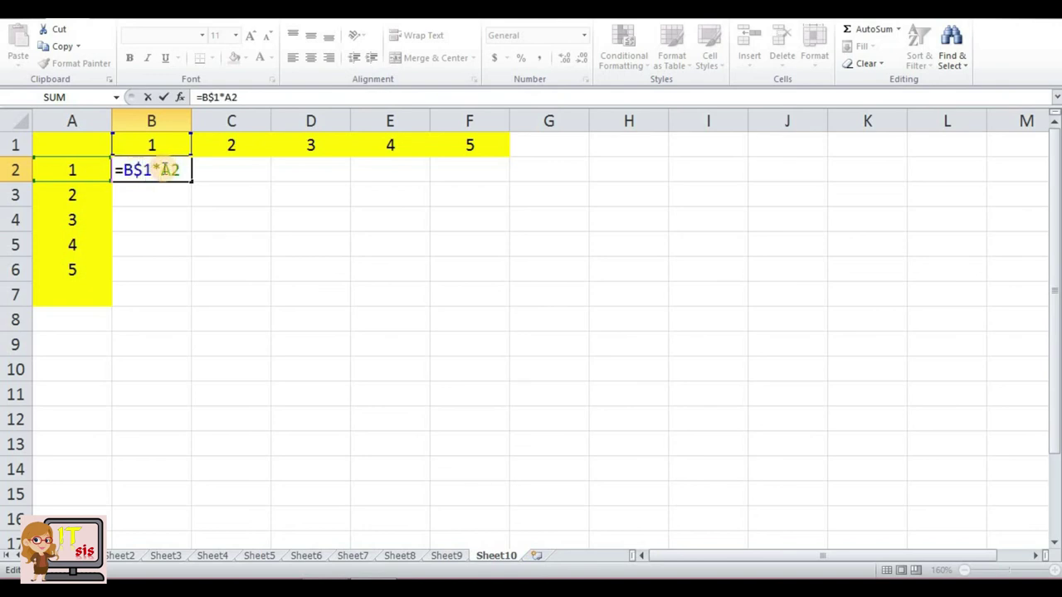
type("$")
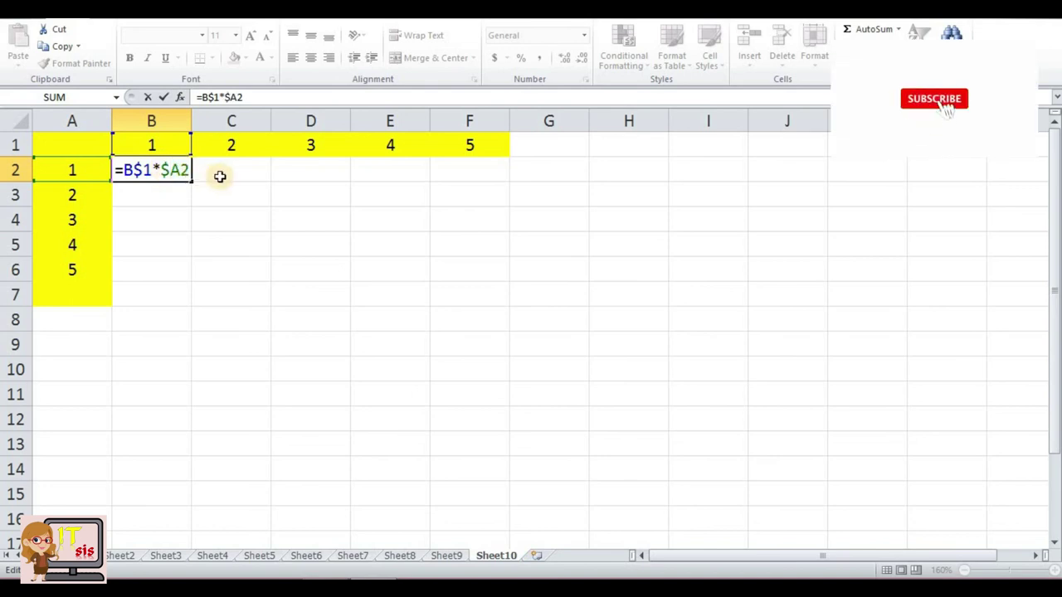
key("Return")
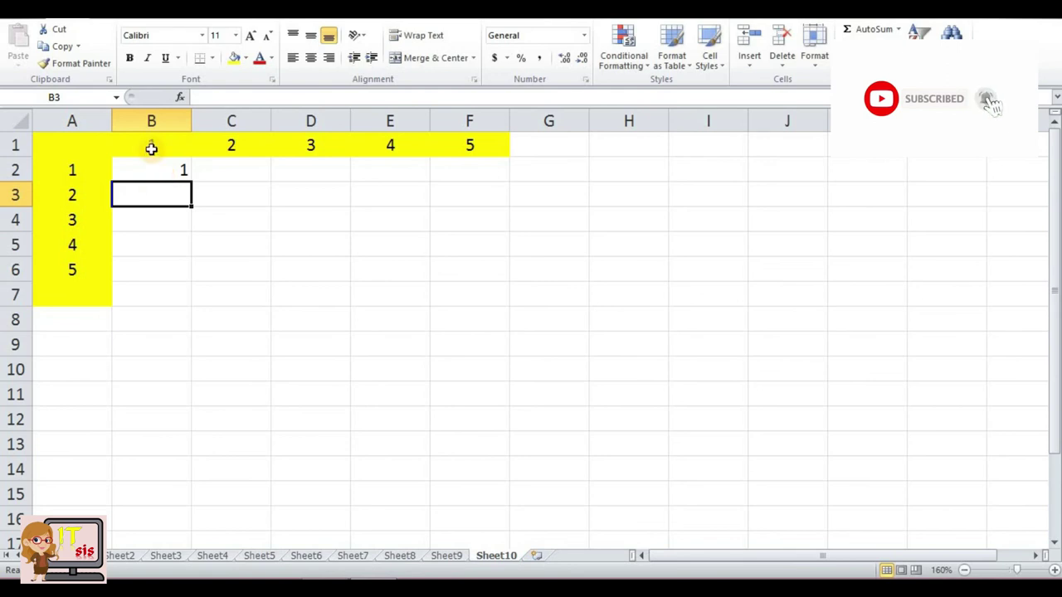
Fill the B2 formula across to F2 and down to row 6, giving products 1–25.
left_click(153, 172)
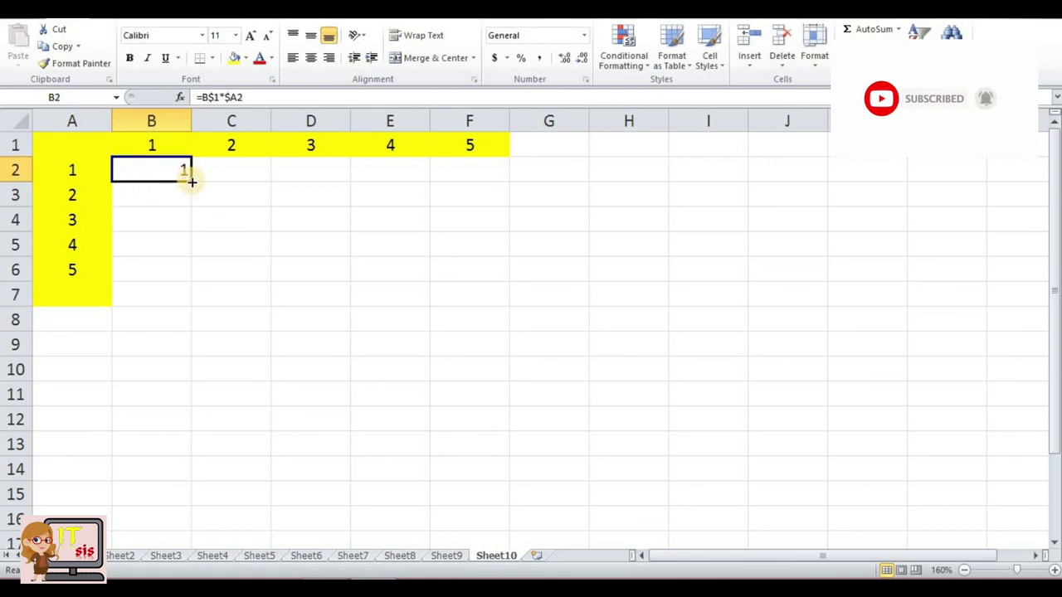
left_click_drag(191, 179, 493, 167)
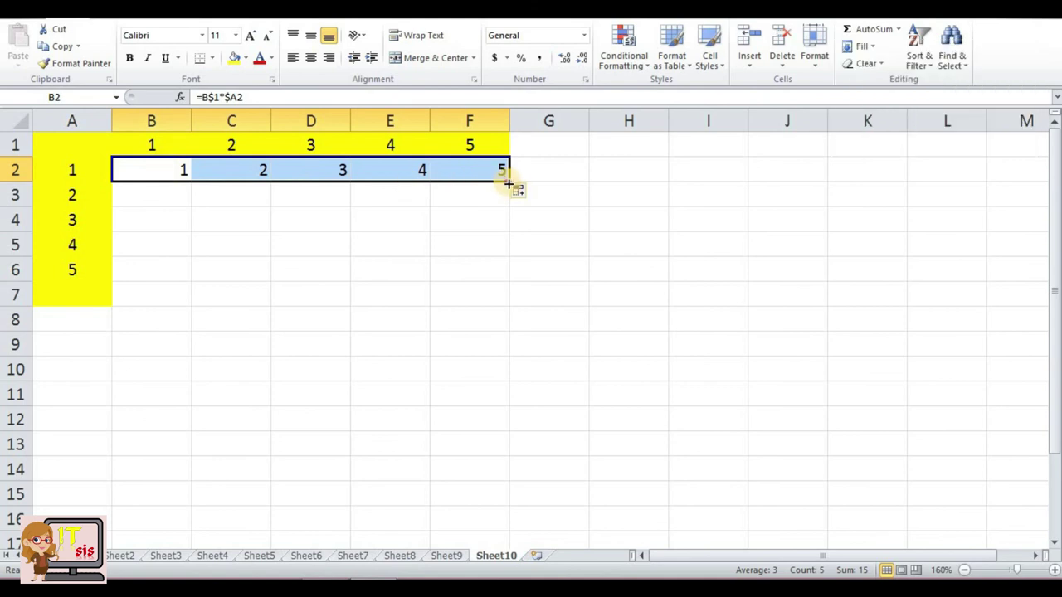
left_click_drag(509, 184, 494, 276)
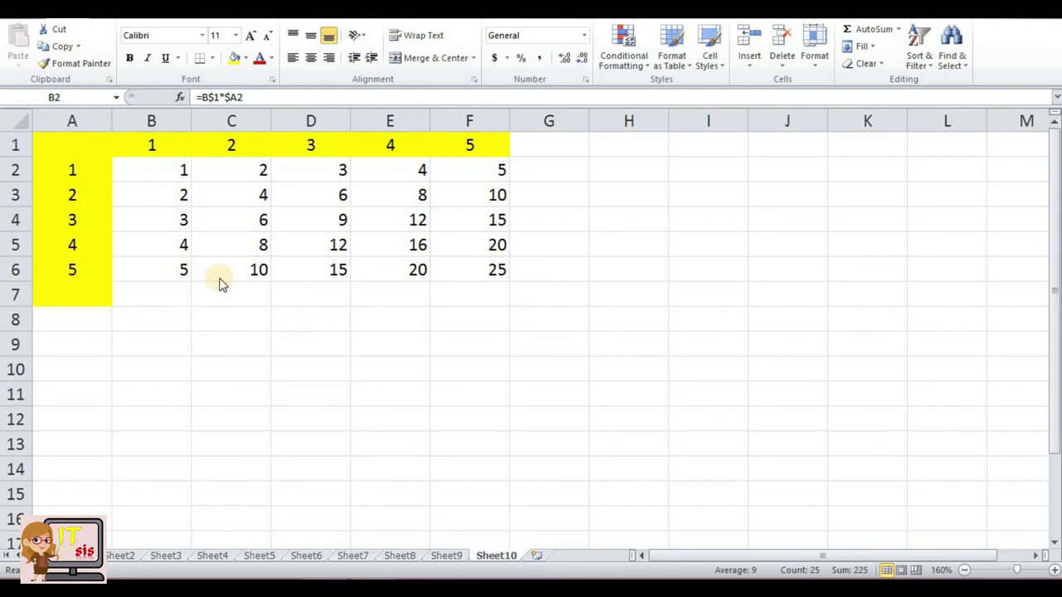
left_click(481, 267, "shift")
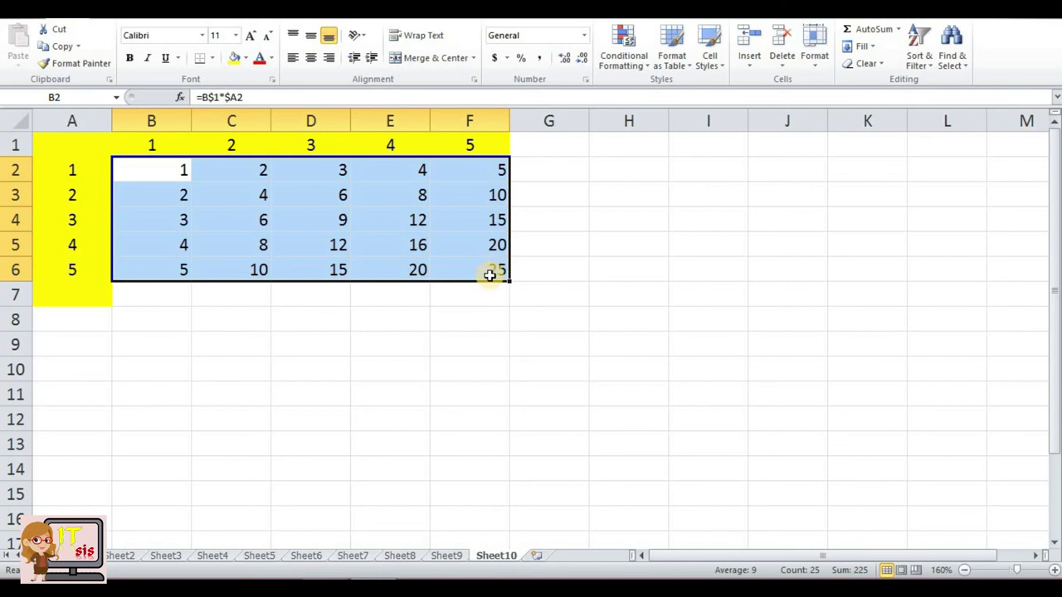